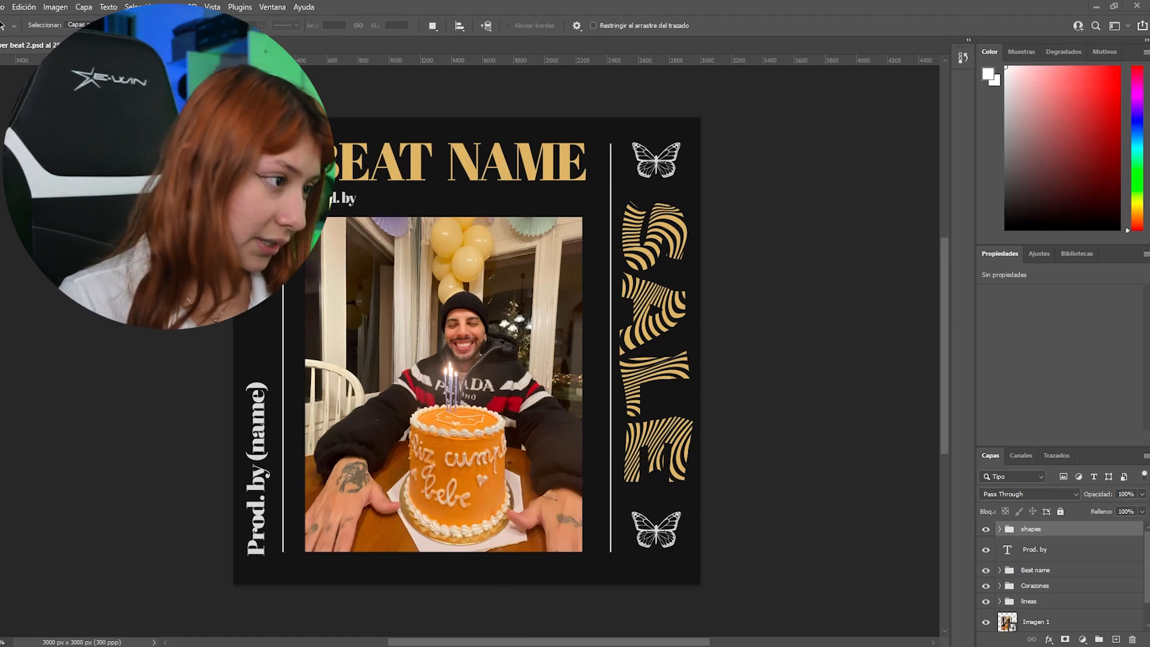
# - Switch to File Explorer and open the Fuentes folder inside TYPE BEAT TEMPLATE VOL.2
pyautogui.hotkey('alt', 'Tab')
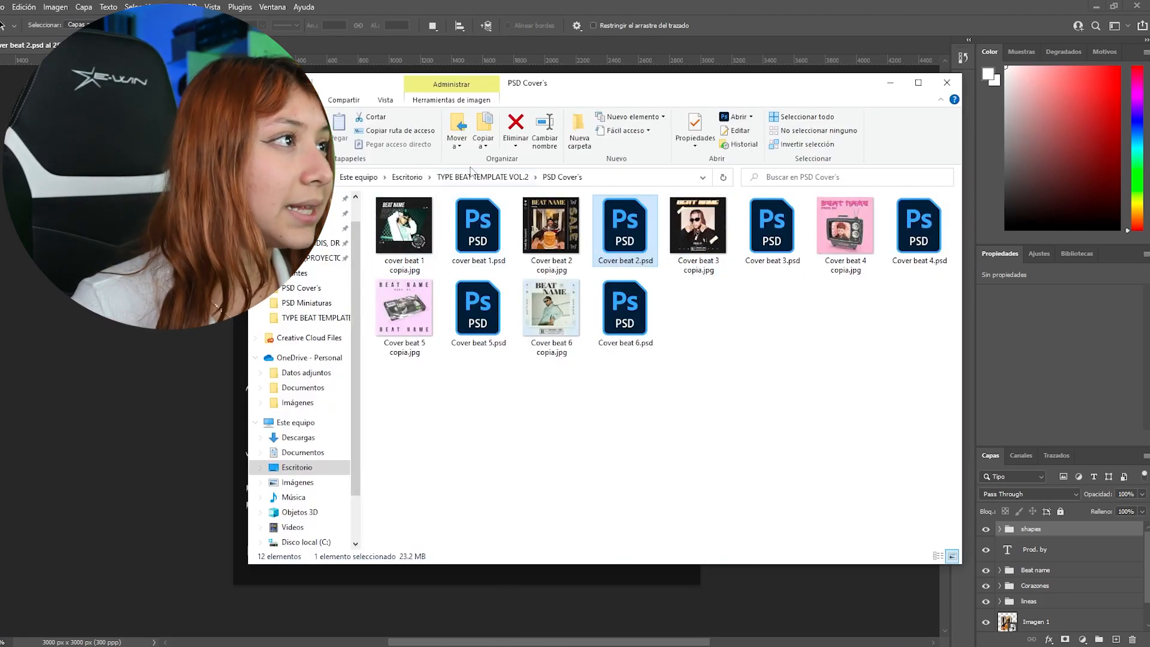
pyautogui.click(483, 178)
pyautogui.click(418, 238)
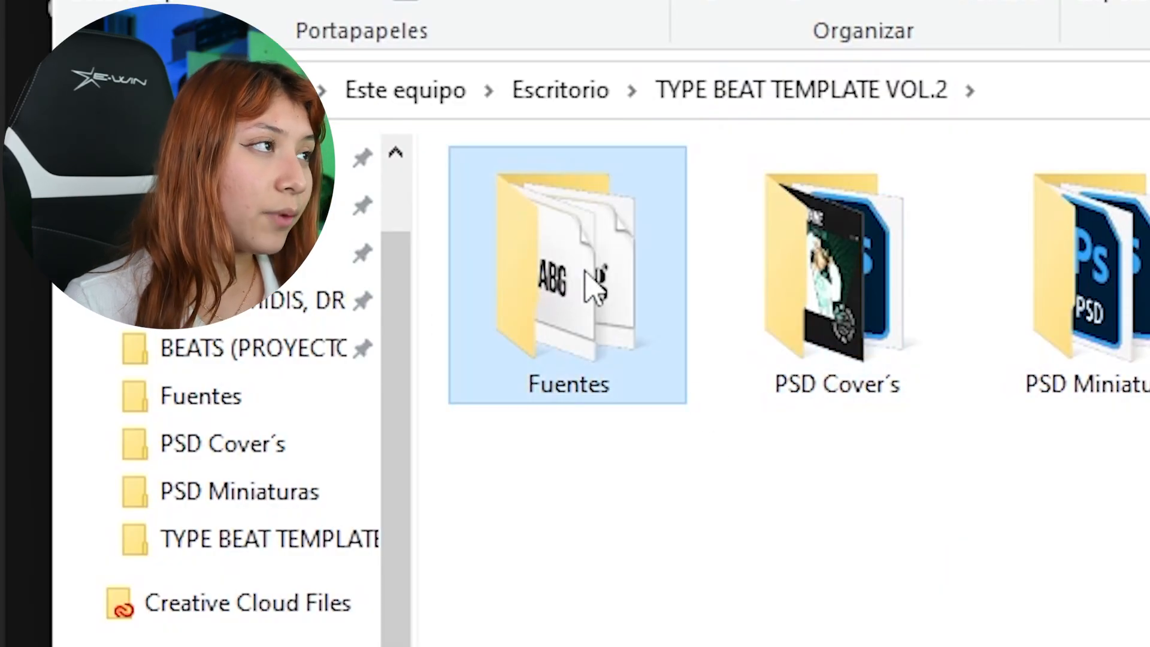
pyautogui.doubleClick(584, 273)
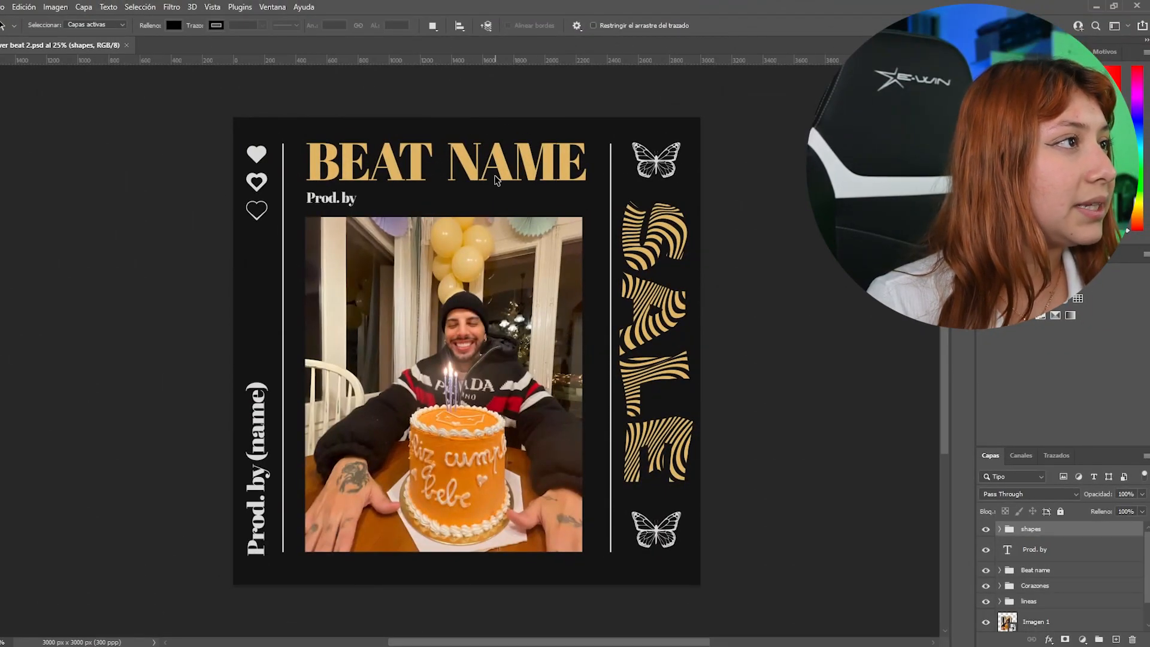
pyautogui.doubleClick(495, 179)
pyautogui.moveTo(586, 164); pyautogui.dragTo(299, 149)
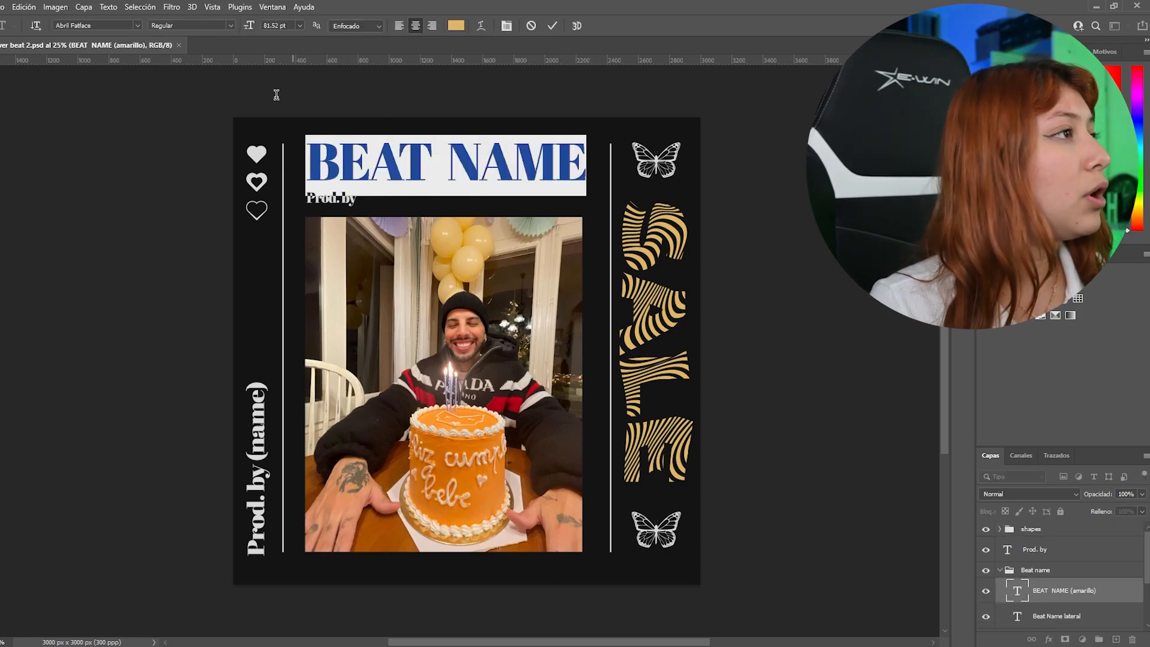
pyautogui.click(552, 25)
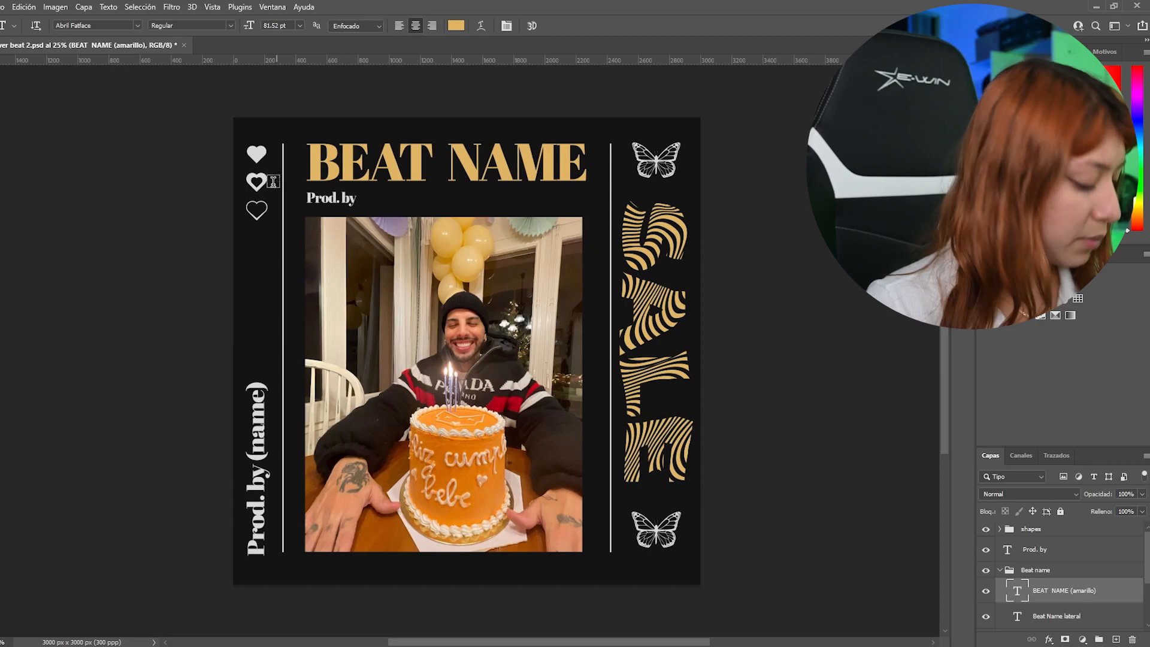
pyautogui.press('v')
pyautogui.click(264, 157)
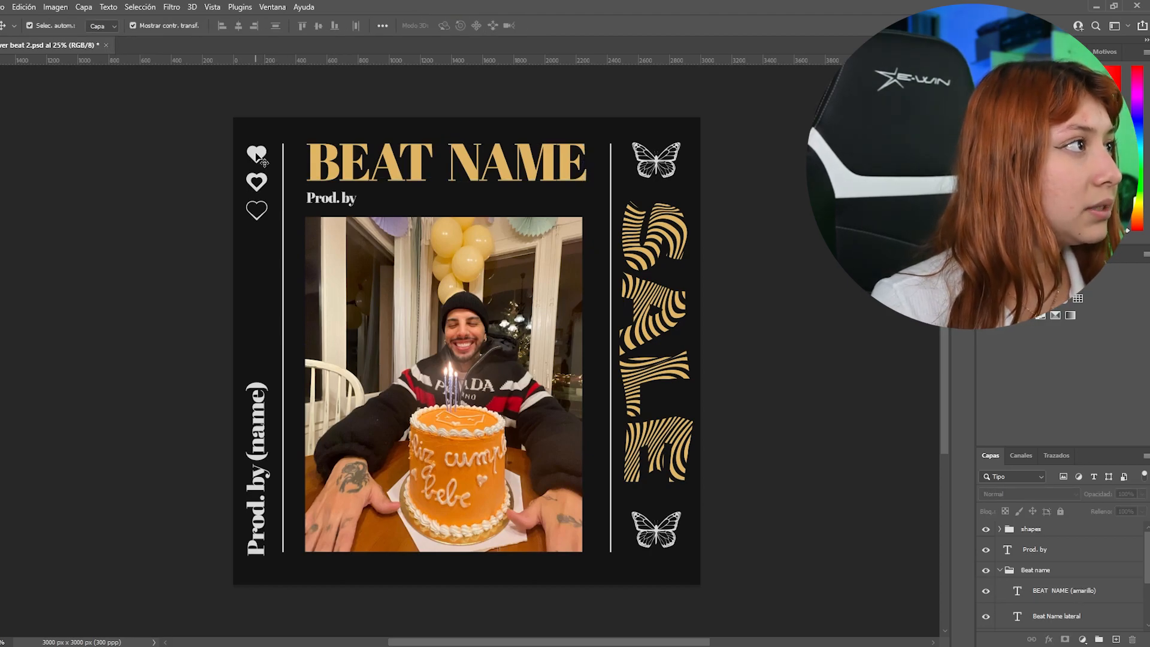
# - Scale the cover photo to about 97% and shift it so its edge aligns with the BEAT NAME title
pyautogui.click(407, 324)
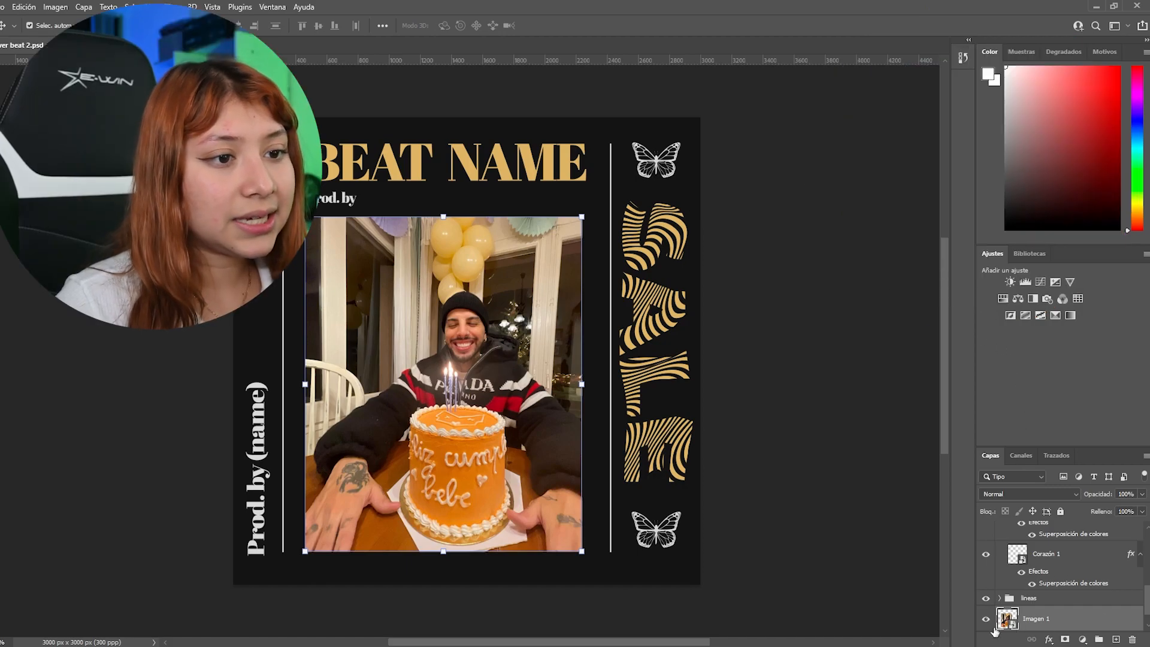
pyautogui.moveTo(549, 256); pyautogui.dragTo(584, 222)
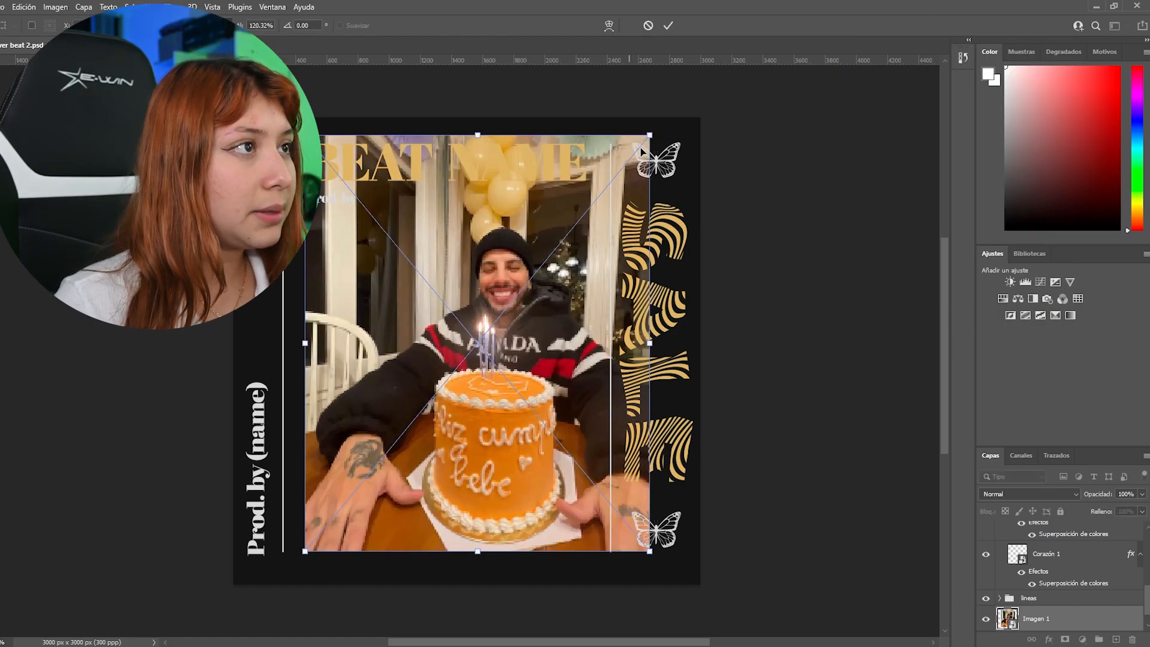
pyautogui.moveTo(649, 136); pyautogui.dragTo(556, 263)
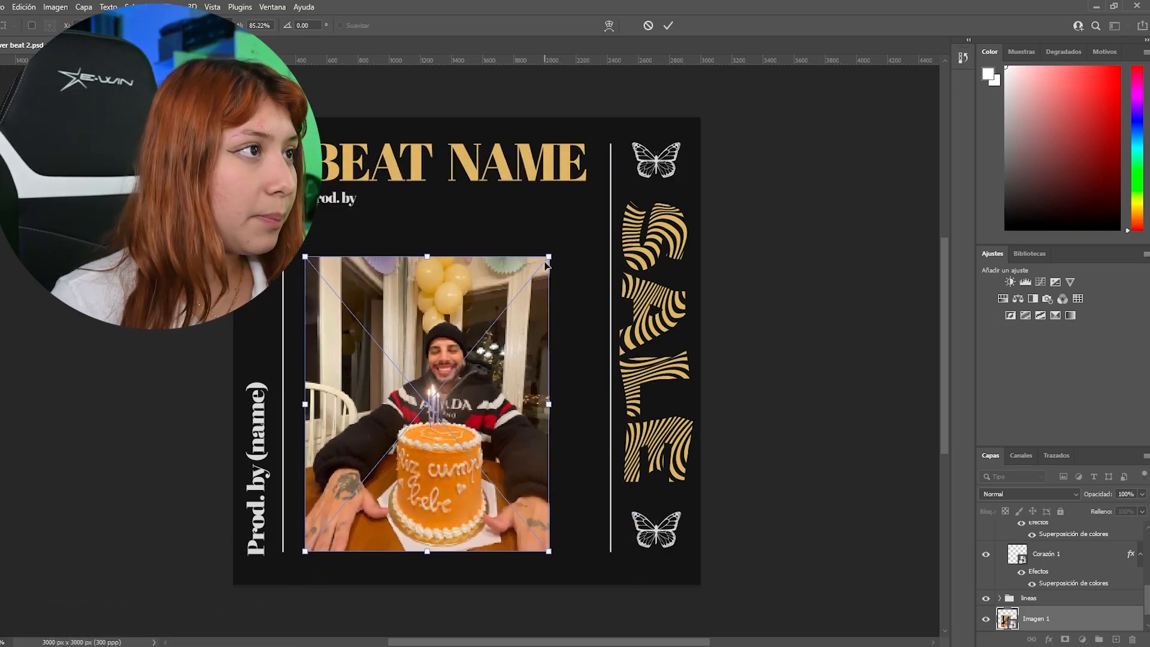
pyautogui.moveTo(549, 256); pyautogui.dragTo(596, 226)
pyautogui.moveTo(445, 367); pyautogui.dragTo(448, 367)
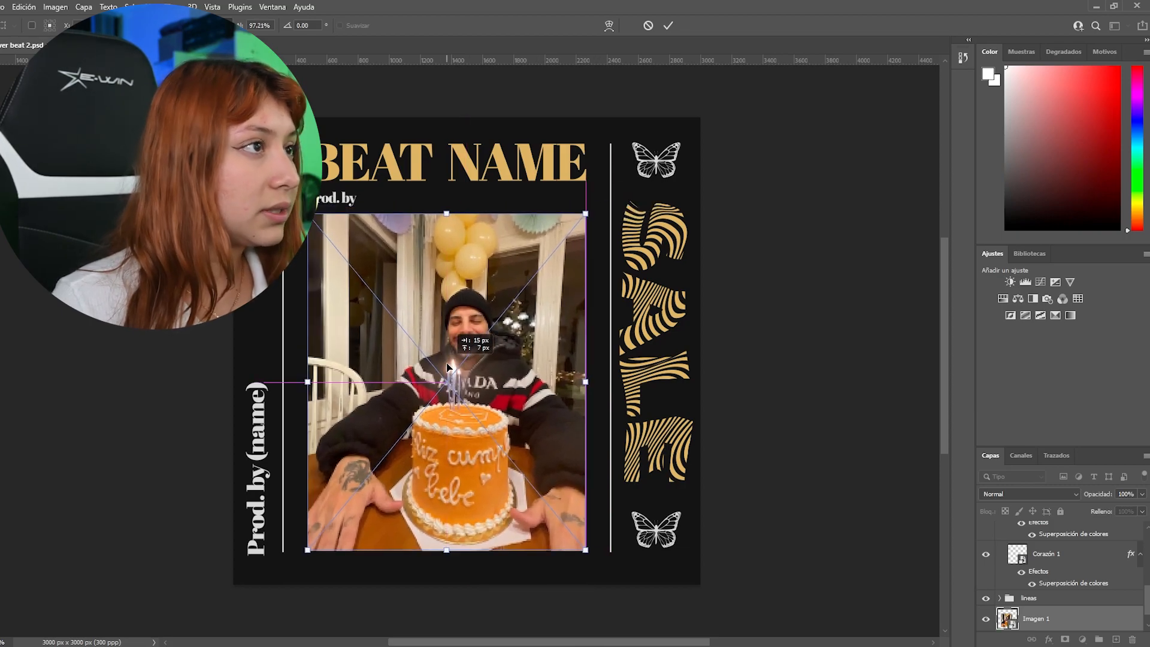
pyautogui.click(668, 26)
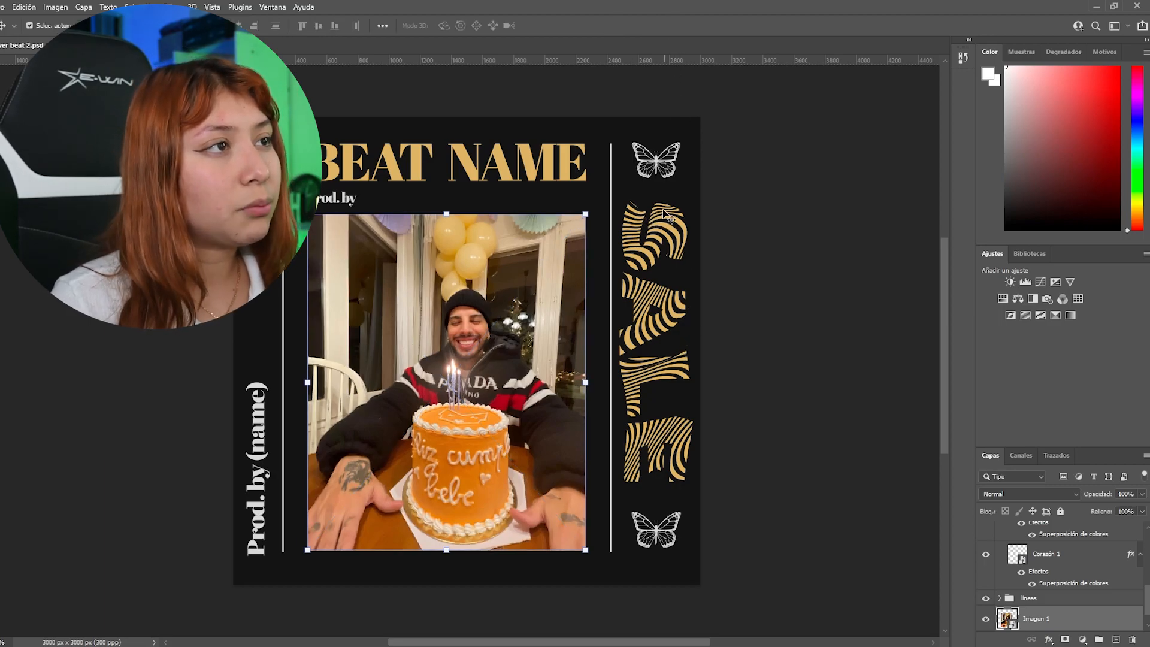
pyautogui.click(666, 324)
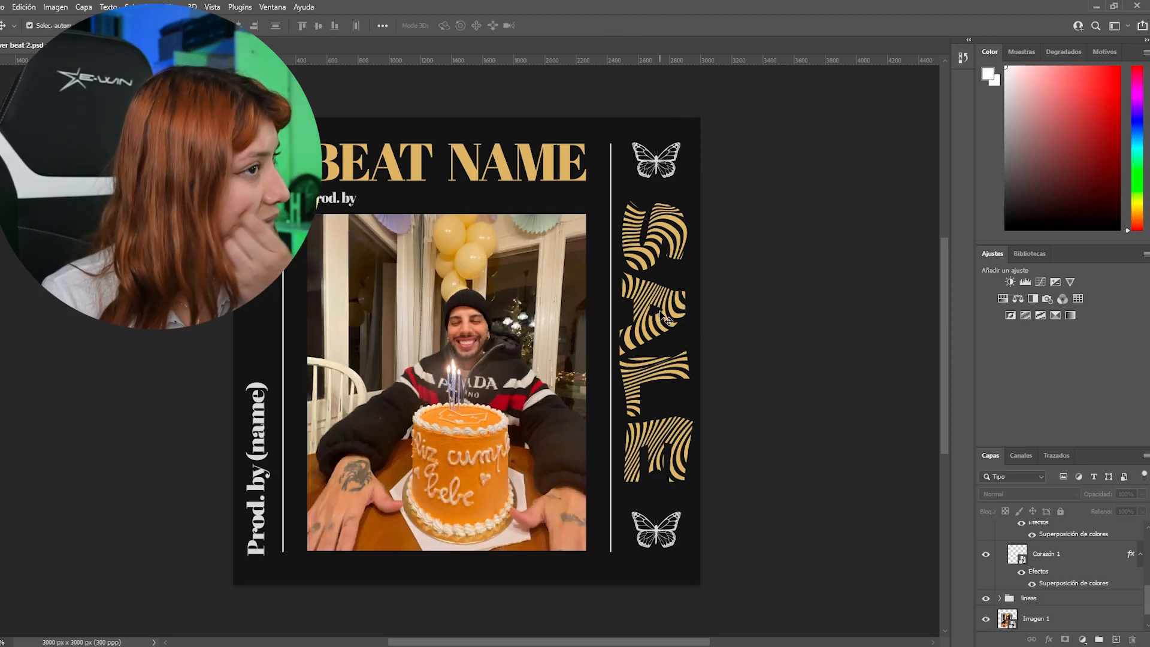
pyautogui.click(667, 234)
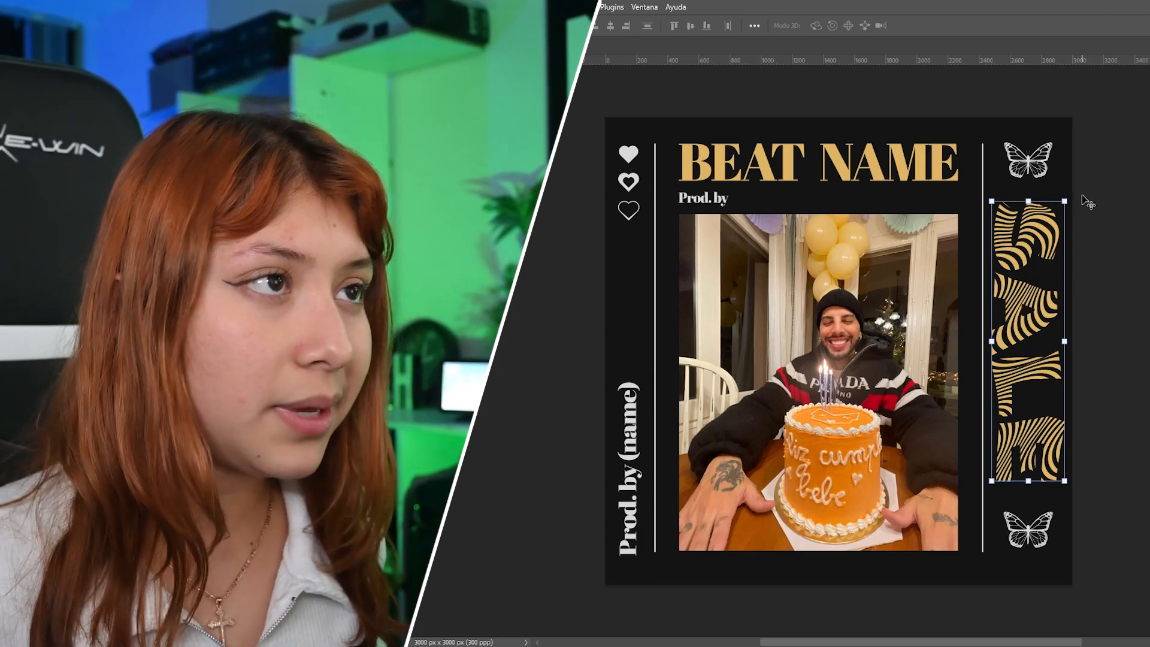
# - Replace "(name)" in the vertical "Prod. by" text with the producer's name and nudge the text slightly upward
pyautogui.click(635, 460)
pyautogui.press('t')
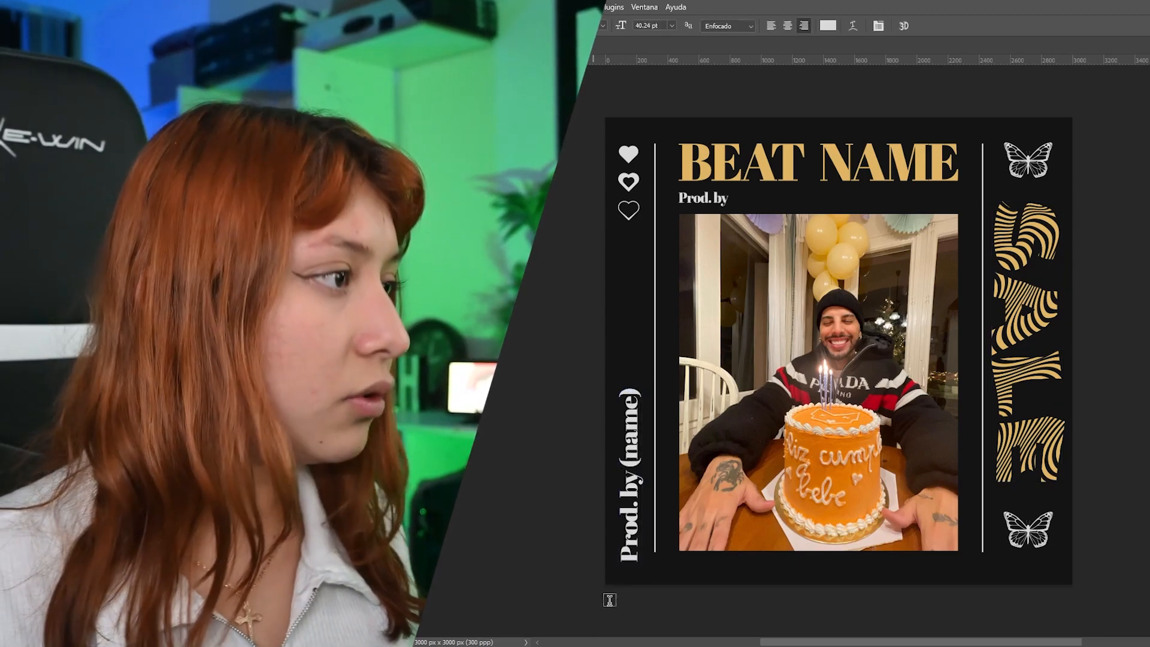
pyautogui.click(627, 388)
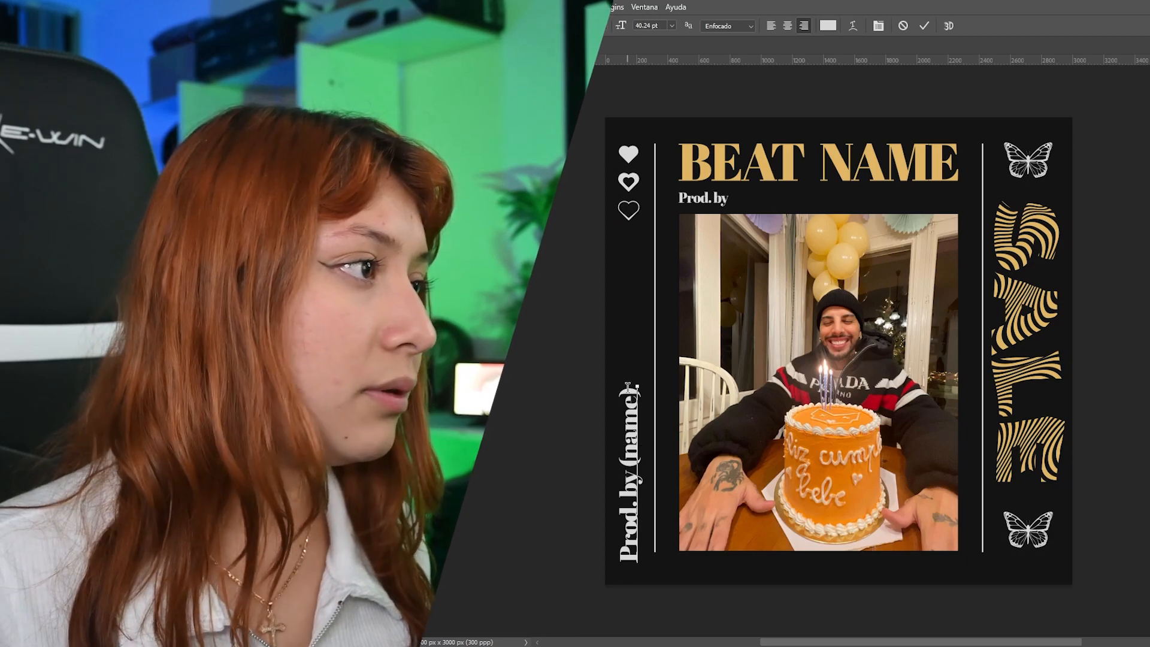
pyautogui.press('BackSpace')
pyautogui.press('BackSpace')
pyautogui.press('BackSpace')
pyautogui.press('BackSpace')
pyautogui.press('BackSpace')
pyautogui.press('BackSpace')
pyautogui.press('BackSpace')
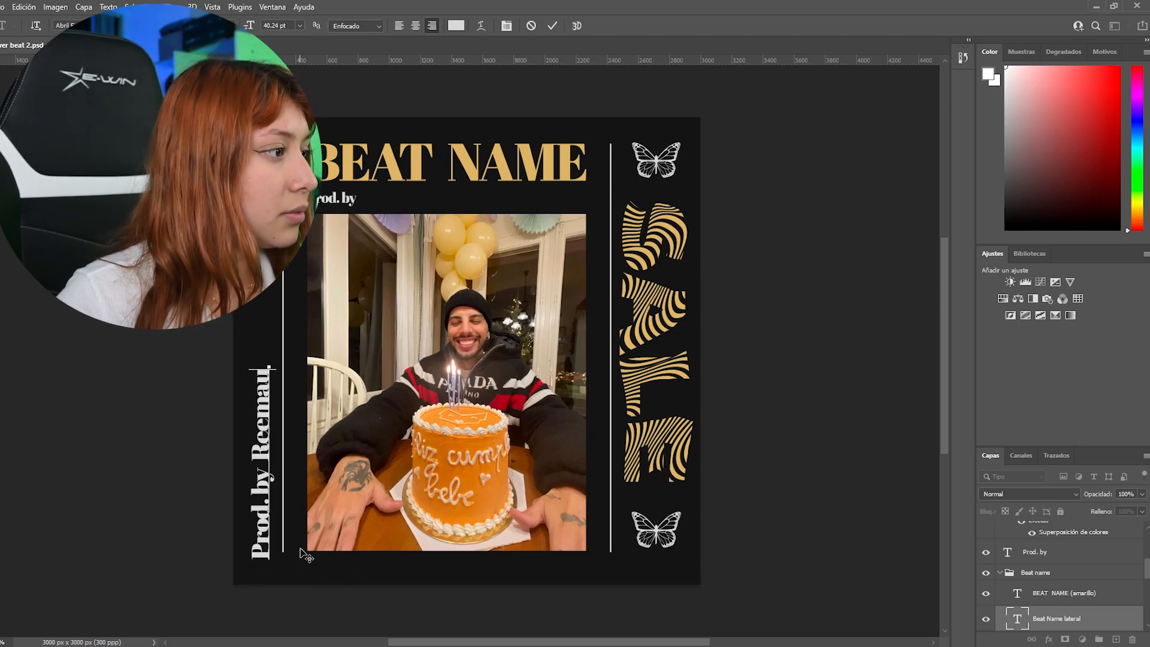
pyautogui.moveTo(305, 556); pyautogui.dragTo(305, 548)
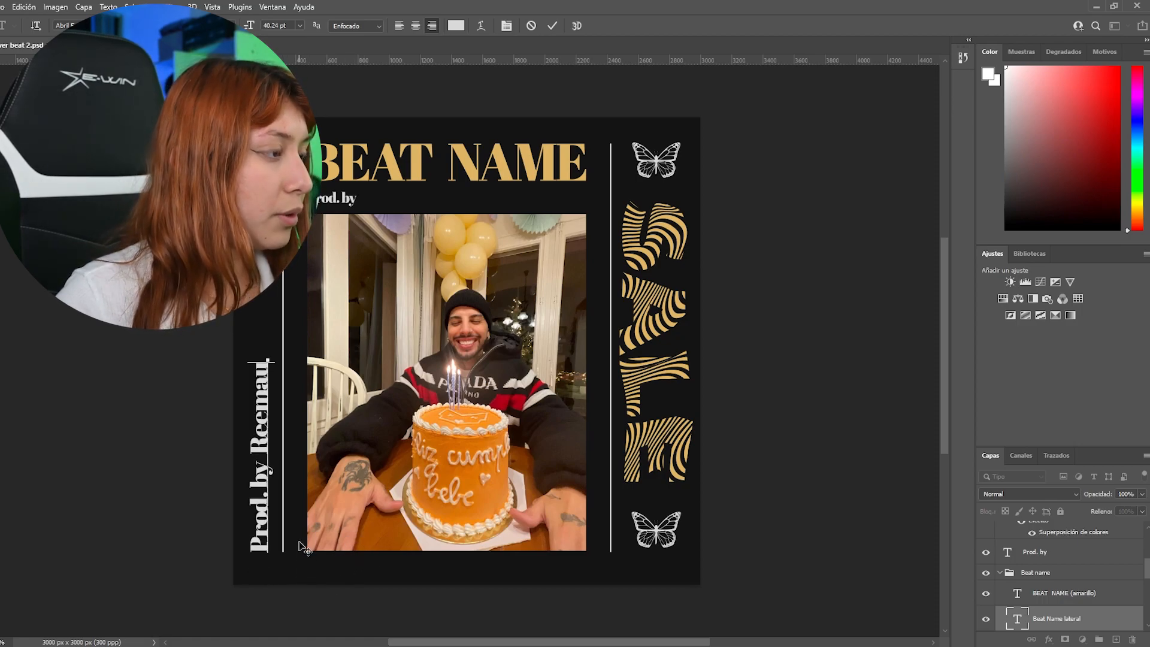
# - Replace the BEAT NAME title text with FUEGO
pyautogui.click(467, 166)
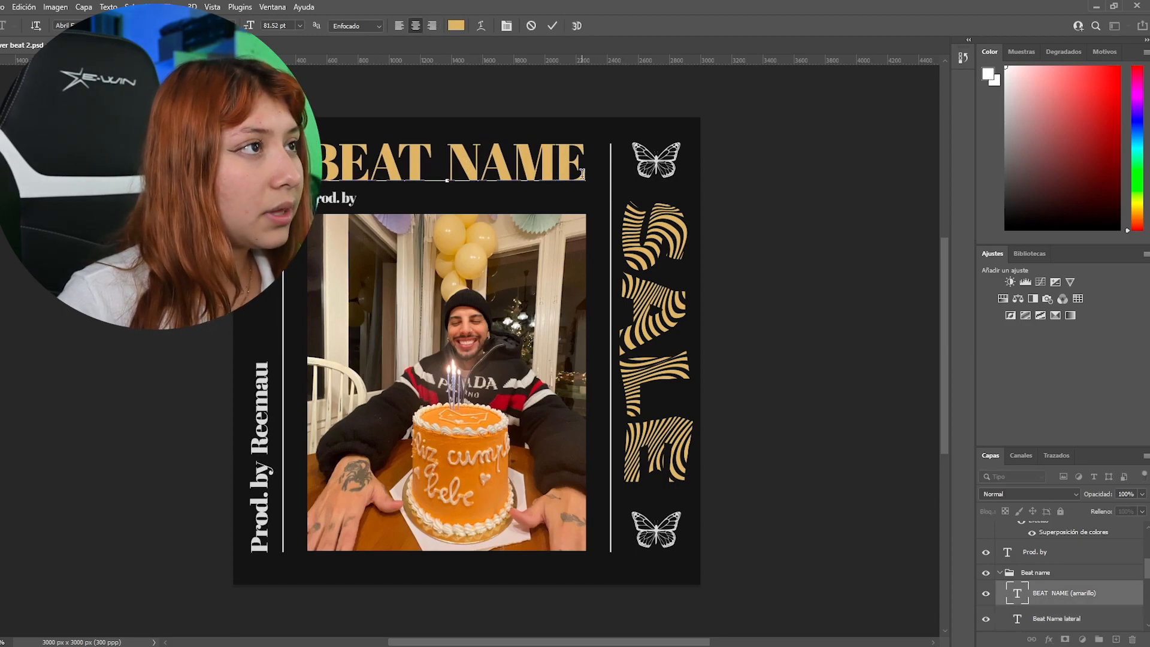
pyautogui.hotkey('ctrl', 'a')
pyautogui.write('F')
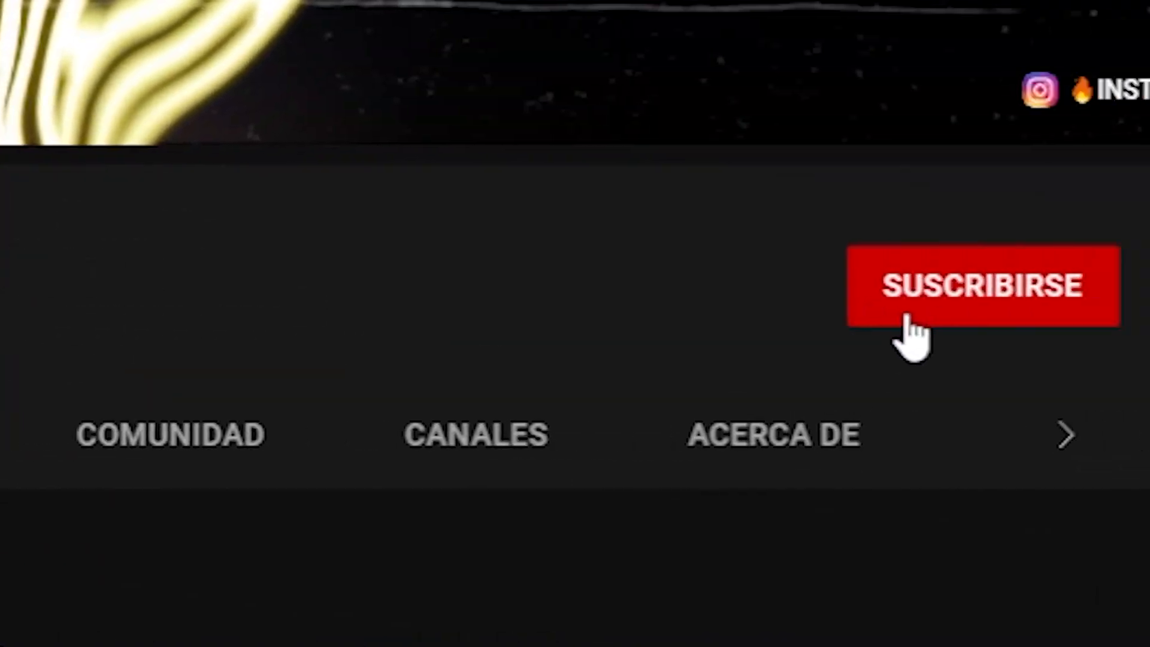
pyautogui.click(898, 315)
pyautogui.click(958, 280)
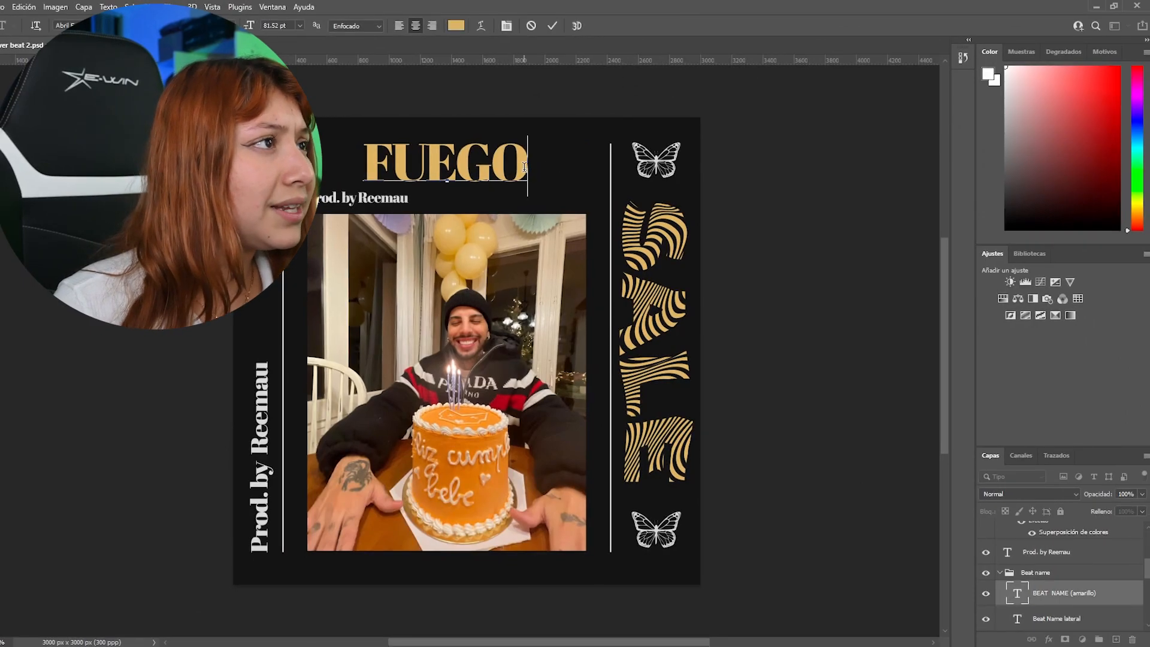
# - Recolor the FUEGO title with an orange sampled from the cake in the photo
pyautogui.doubleClick(525, 167)
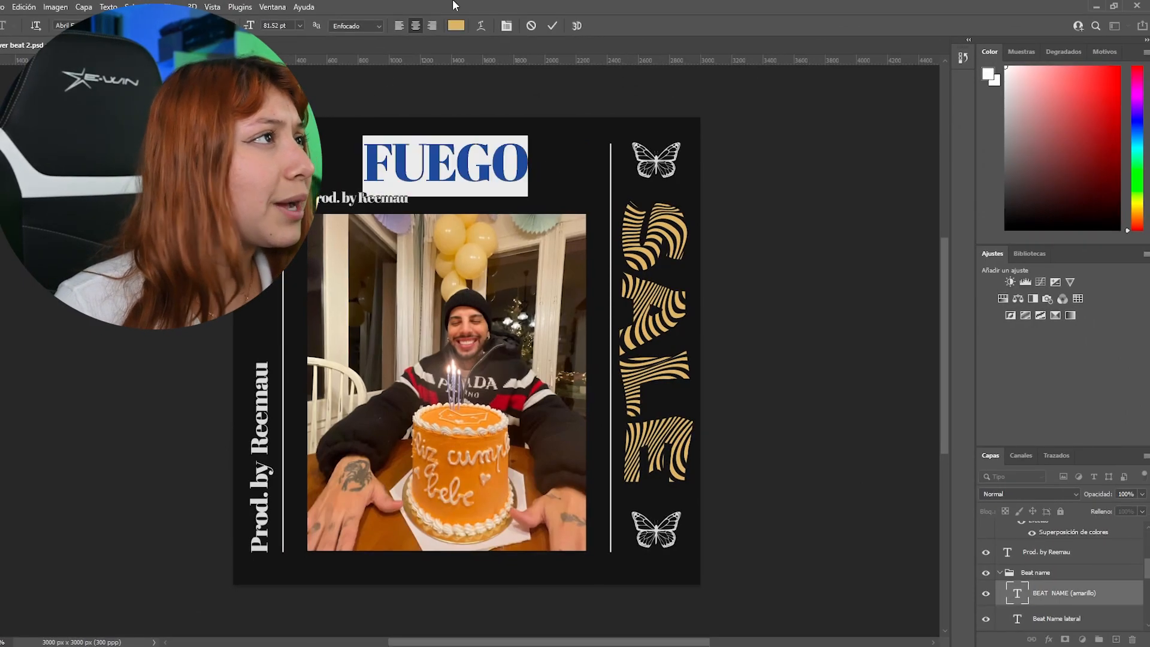
pyautogui.click(454, 27)
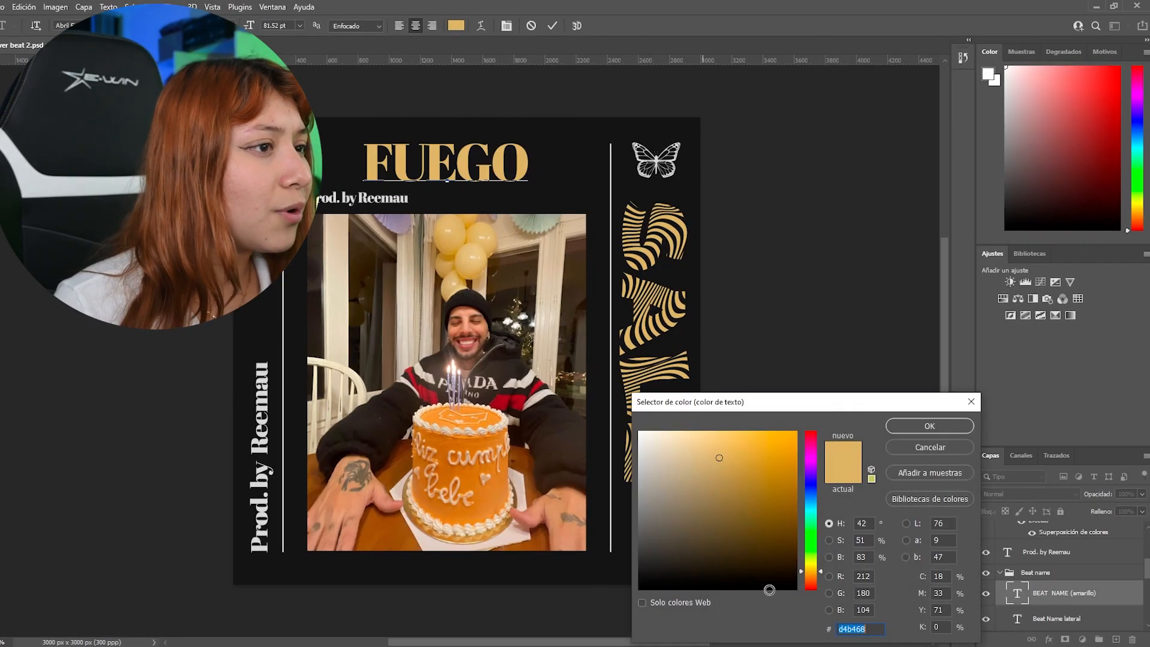
pyautogui.click(459, 439)
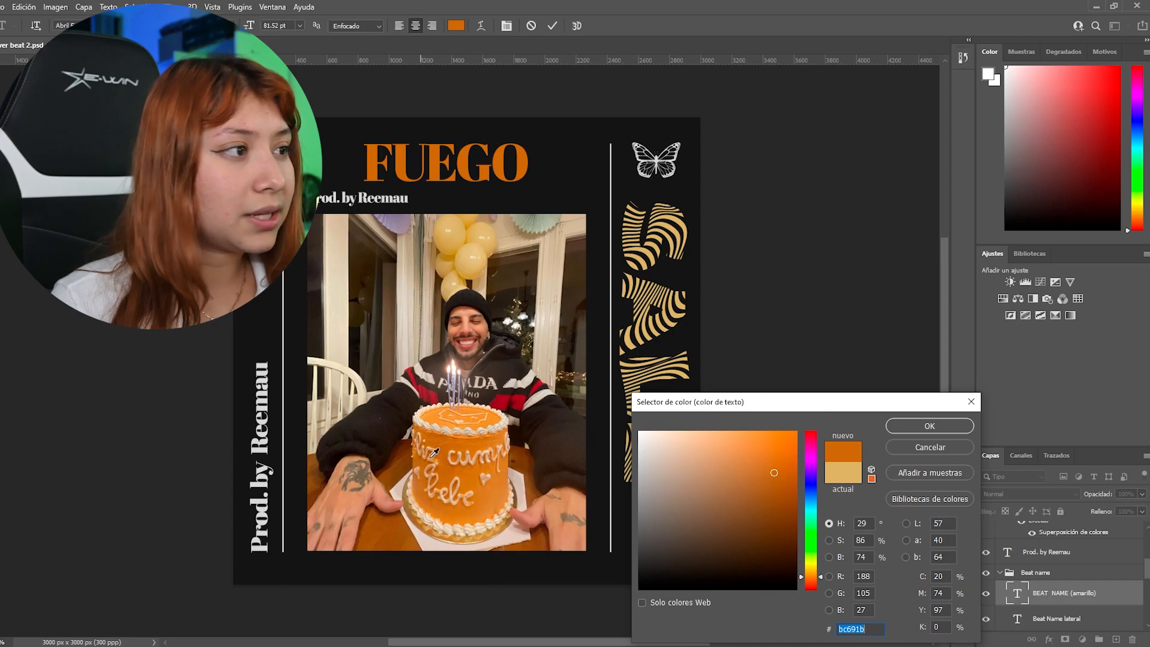
pyautogui.click(928, 426)
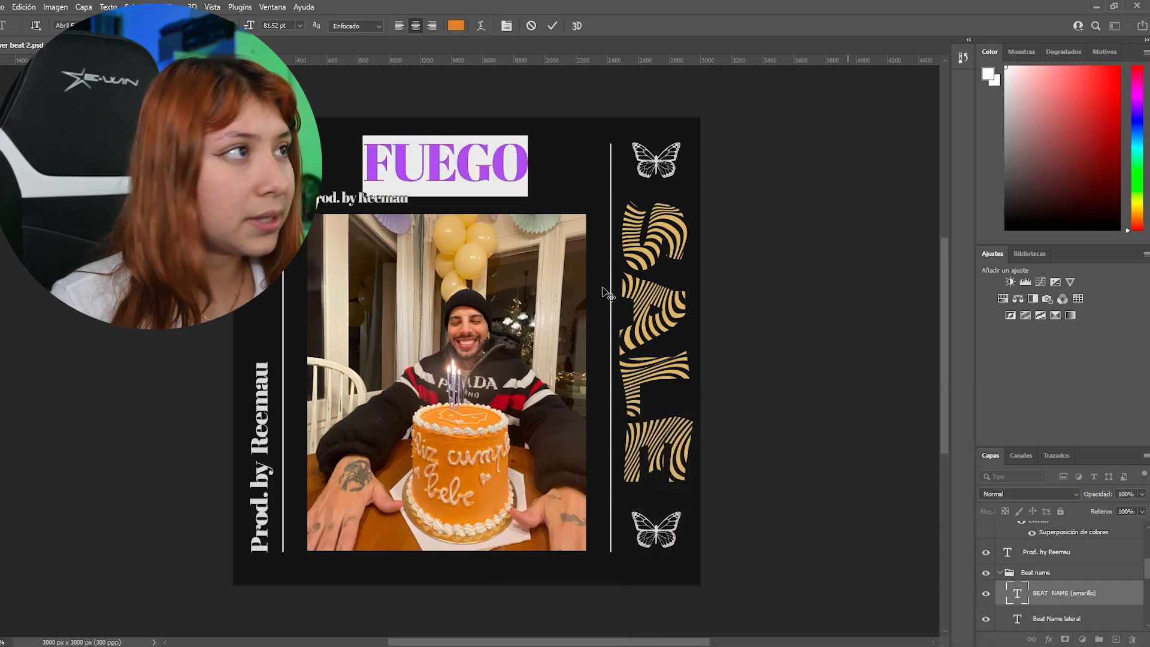
pyautogui.hotkey('ctrl', 'Return')
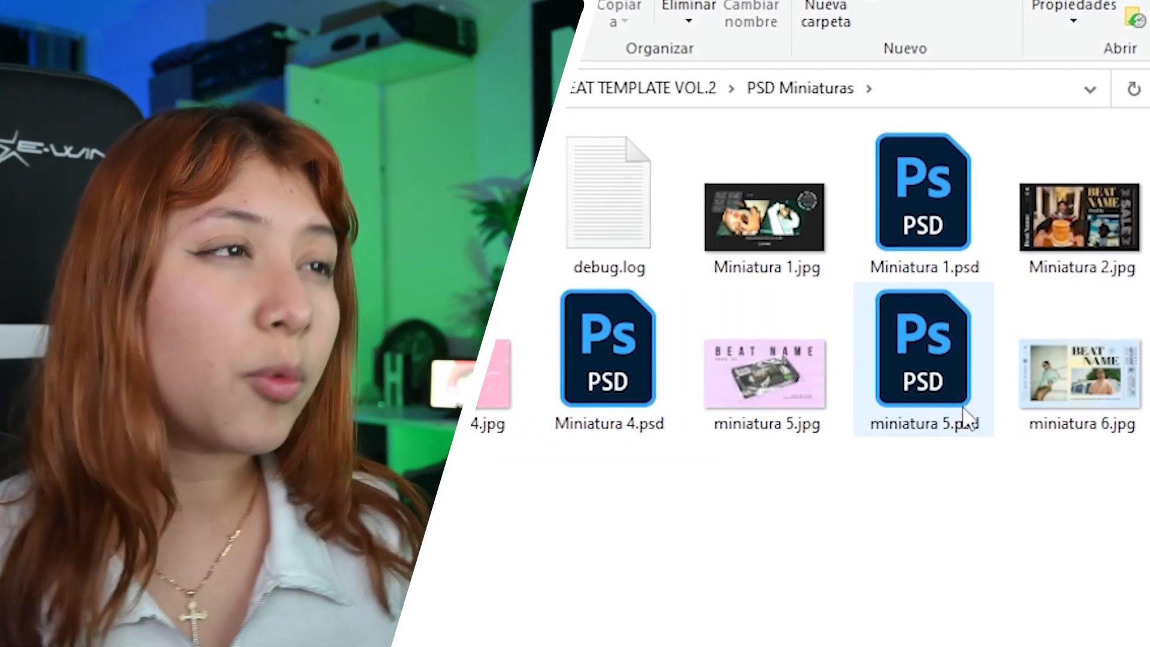
# - Open the Miniatura 4.psd thumbnail template from the PSD Miniaturas folder
pyautogui.moveTo(734, 347)
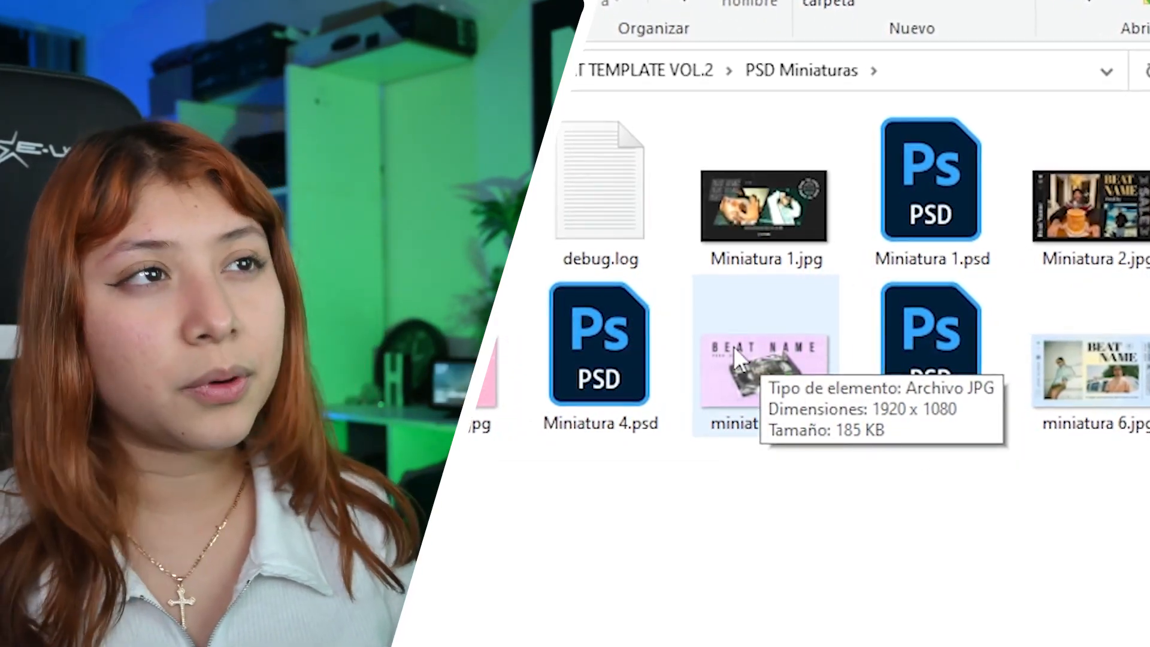
pyautogui.moveTo(548, 351)
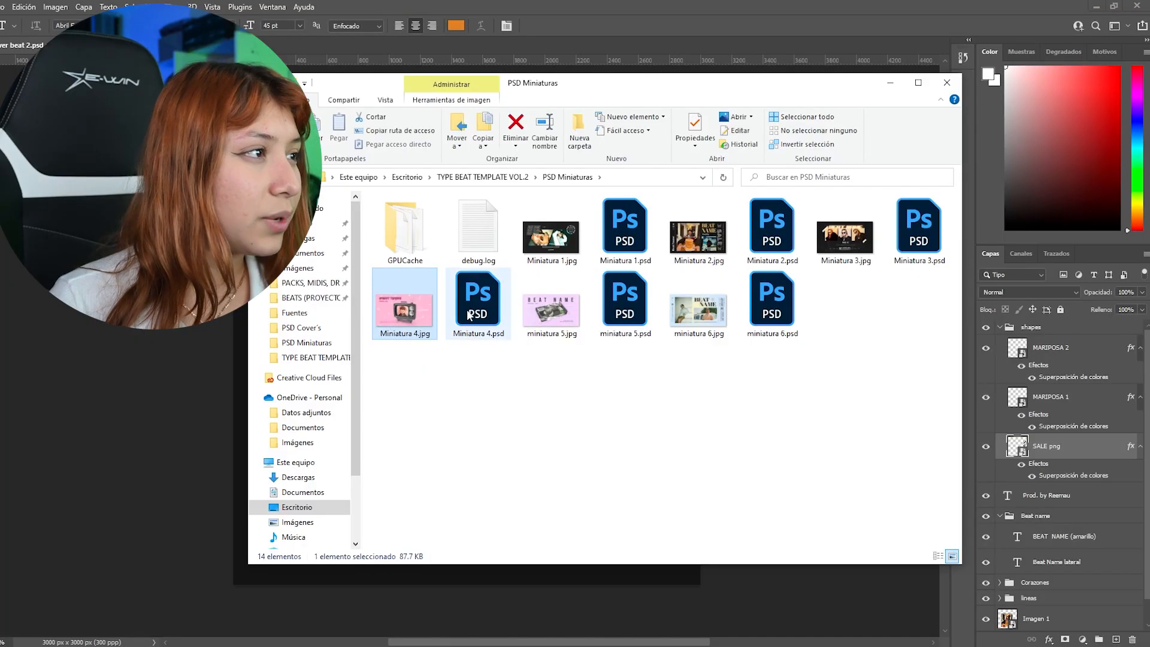
pyautogui.click(489, 318)
pyautogui.doubleClick(479, 314)
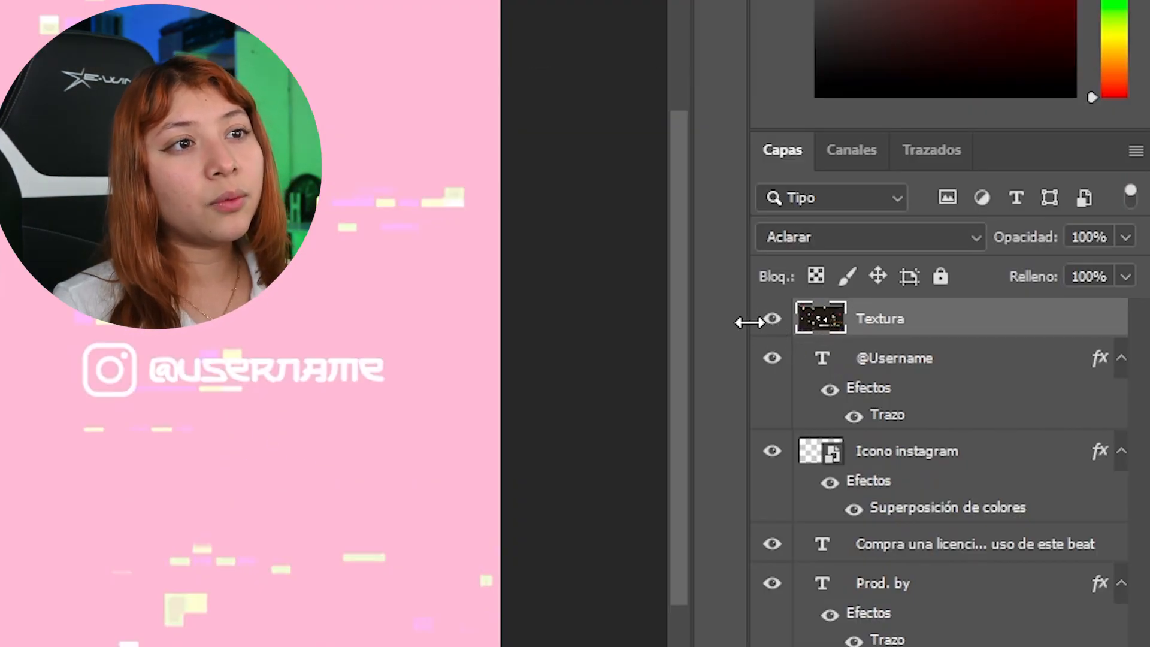
# - Hide the Textura layer and fill in the thumbnail's texts with the title YONAGUNI, the producer's name and the Instagram handle
pyautogui.click(775, 318)
pyautogui.click(886, 645)
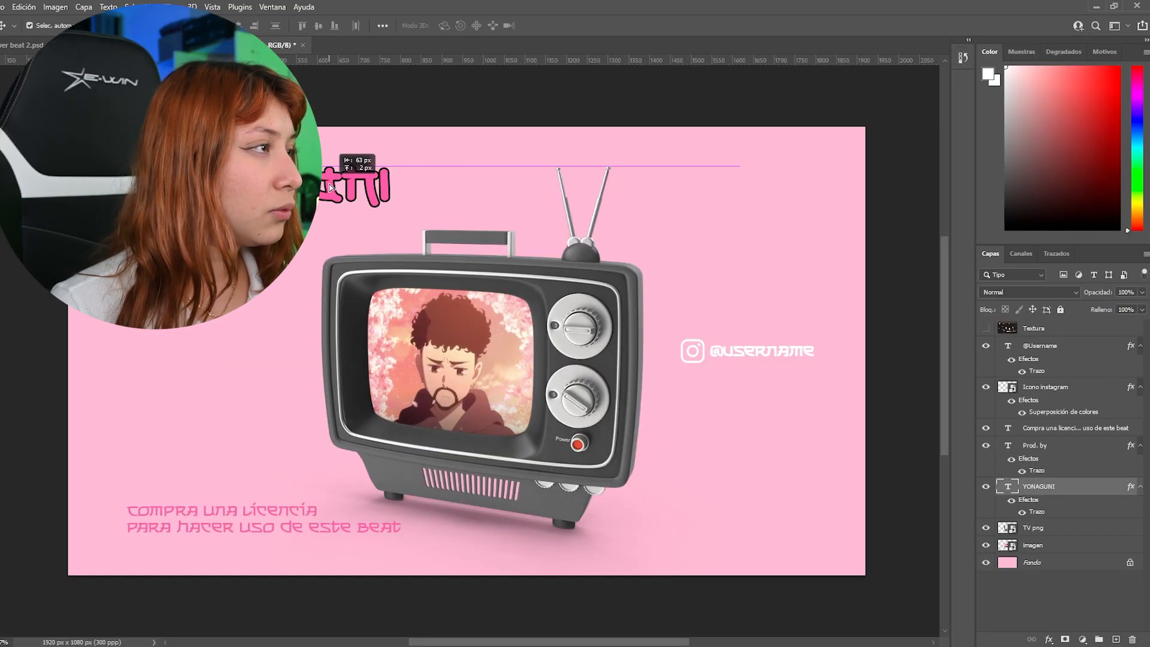
pyautogui.click(249, 388)
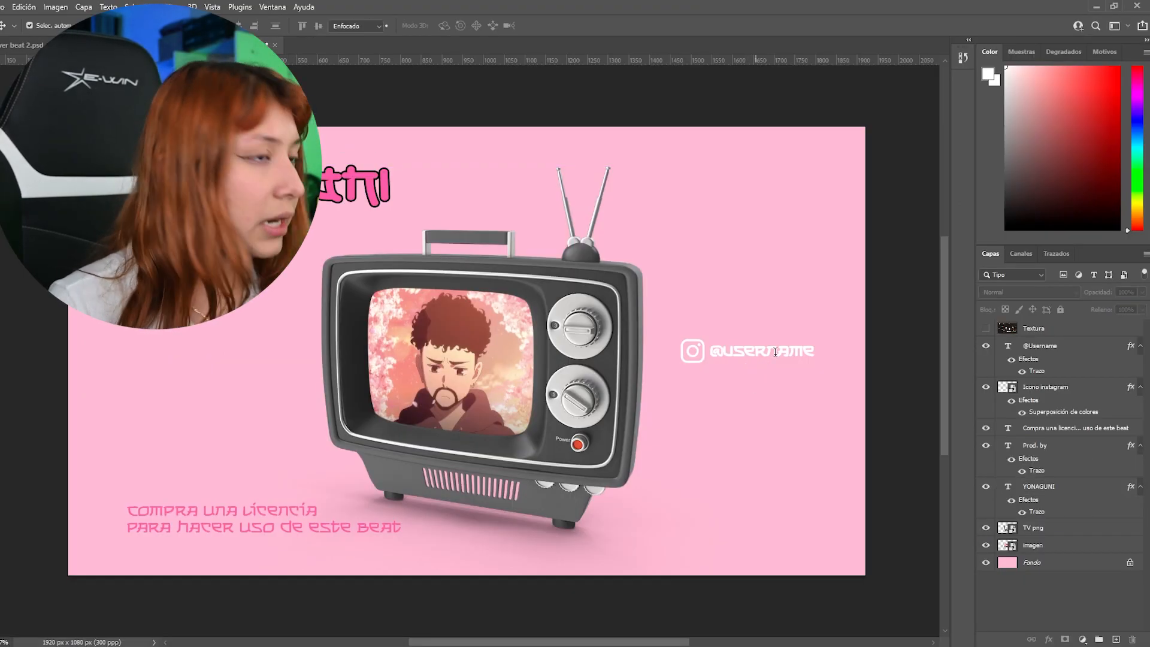
pyautogui.doubleClick(779, 351)
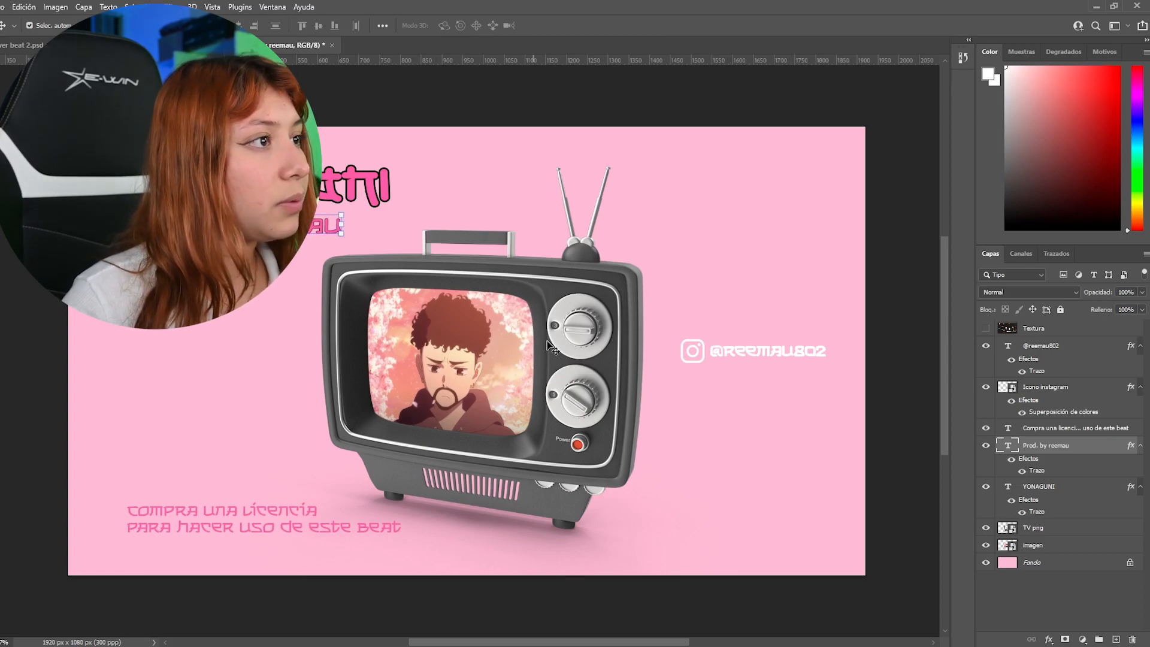
# - Open the contents of the imagen smart object shown on the TV screen
pyautogui.click(491, 373)
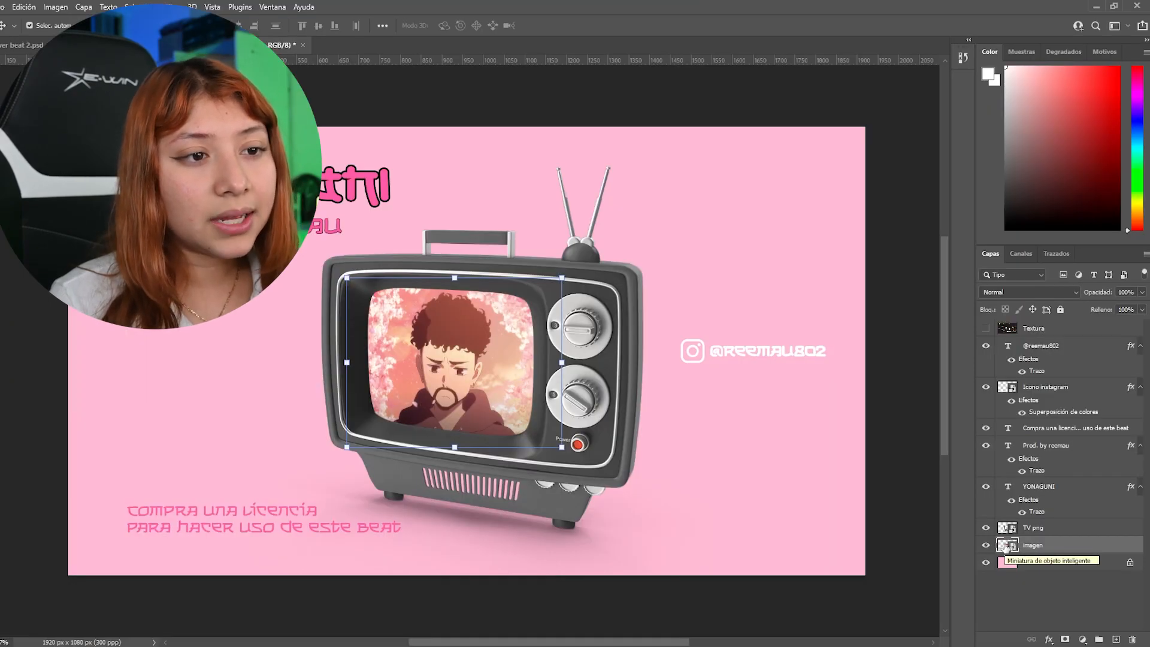
pyautogui.doubleClick(1006, 546)
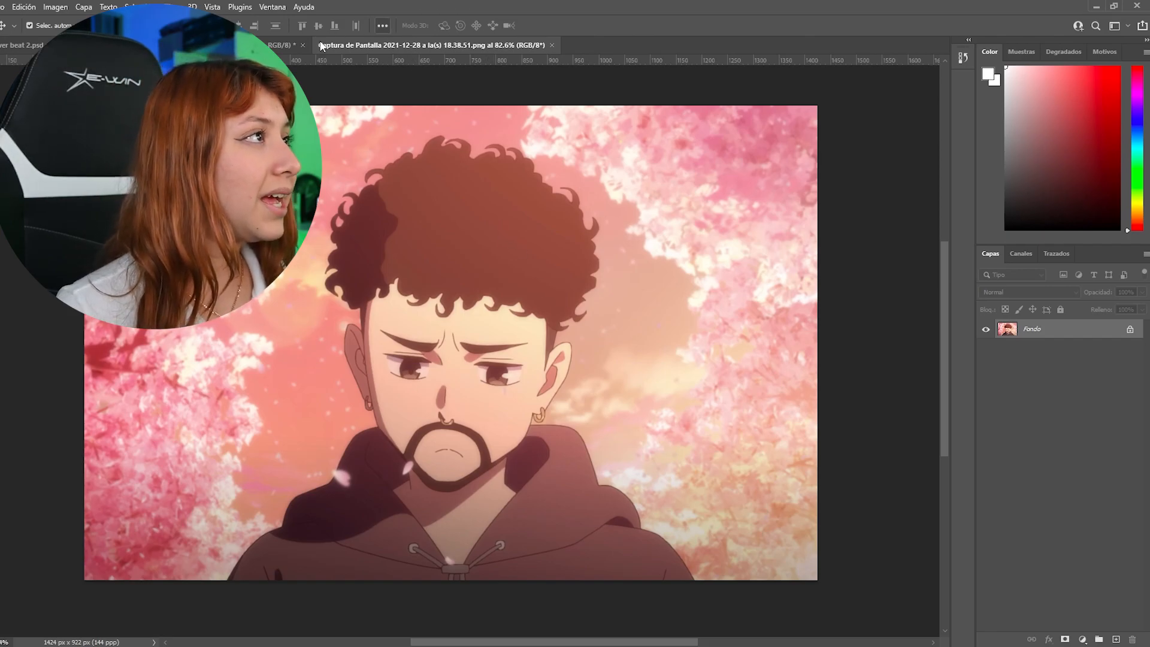
# - Move the imagen layer beside the TV in Miniatura 4.psd and try narrowing its upper edge with a Perspective transform
pyautogui.moveTo(280, 46); pyautogui.dragTo(218, 373)
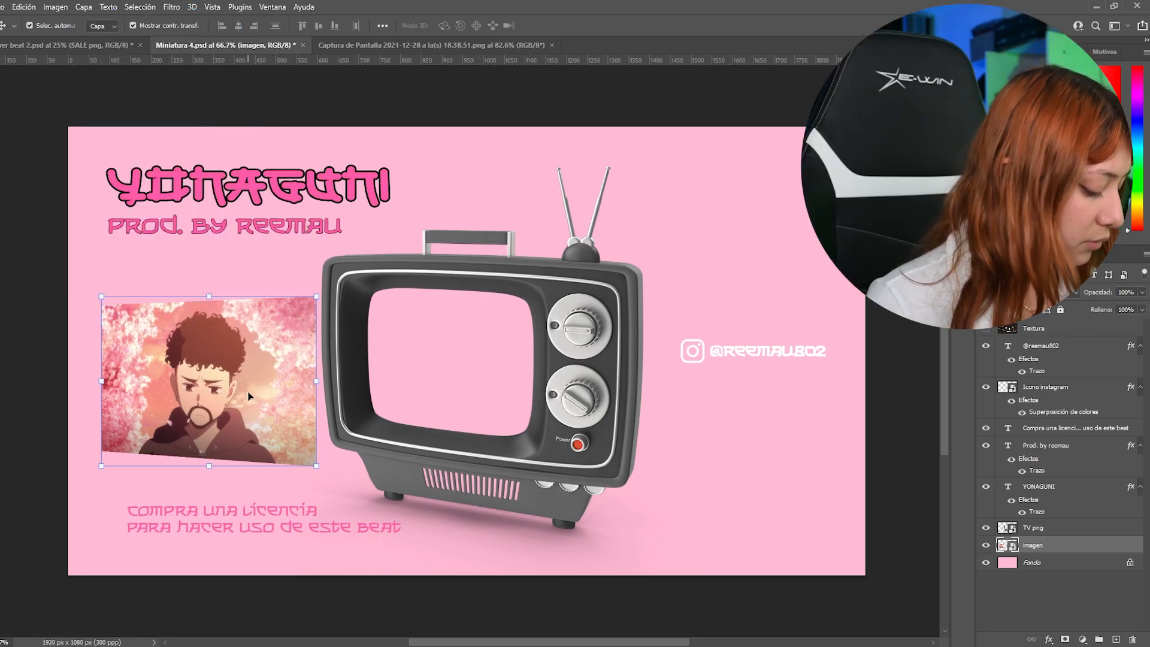
pyautogui.hotkey('ctrl', 't')
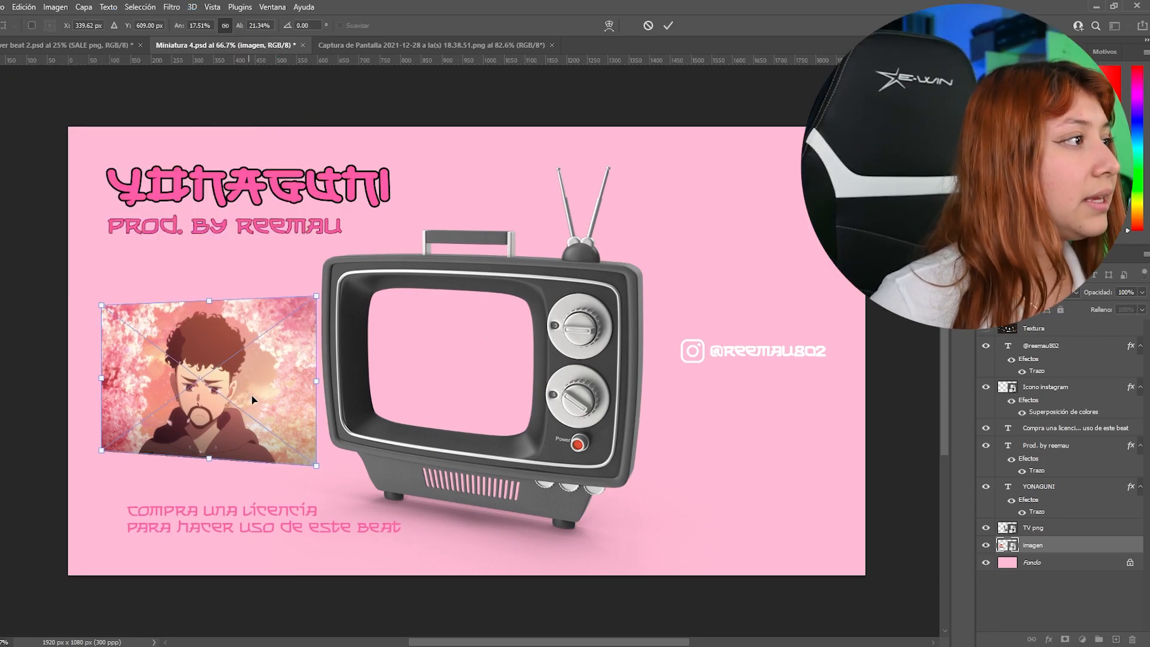
pyautogui.rightClick(245, 414)
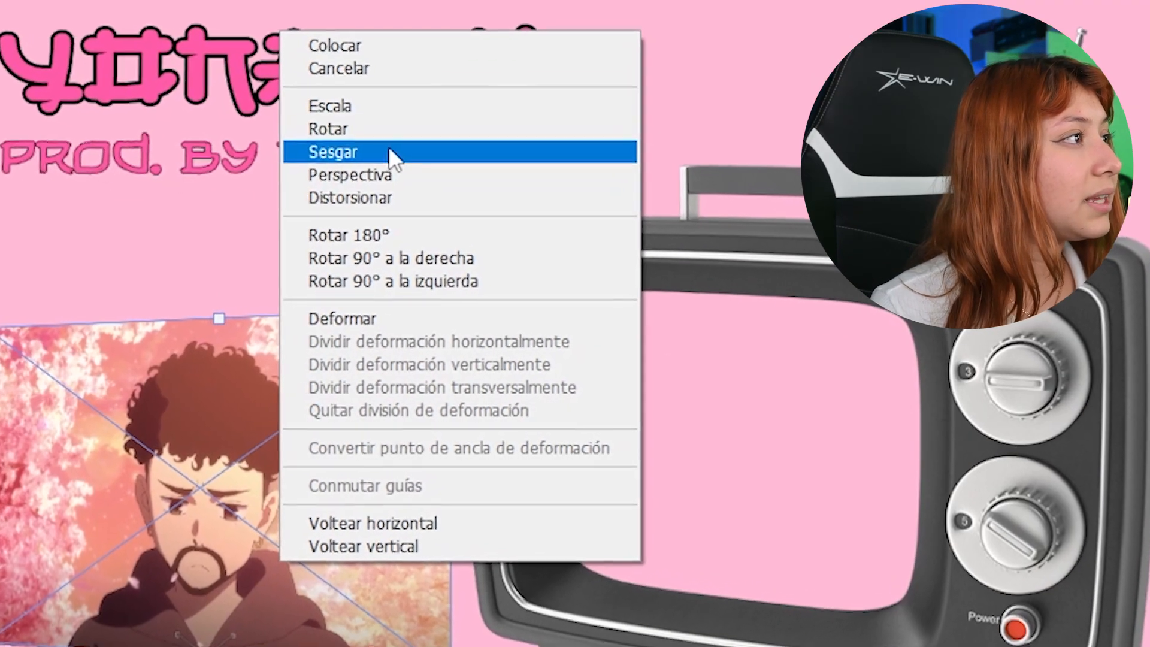
pyautogui.click(423, 181)
pyautogui.moveTo(317, 296); pyautogui.dragTo(261, 350)
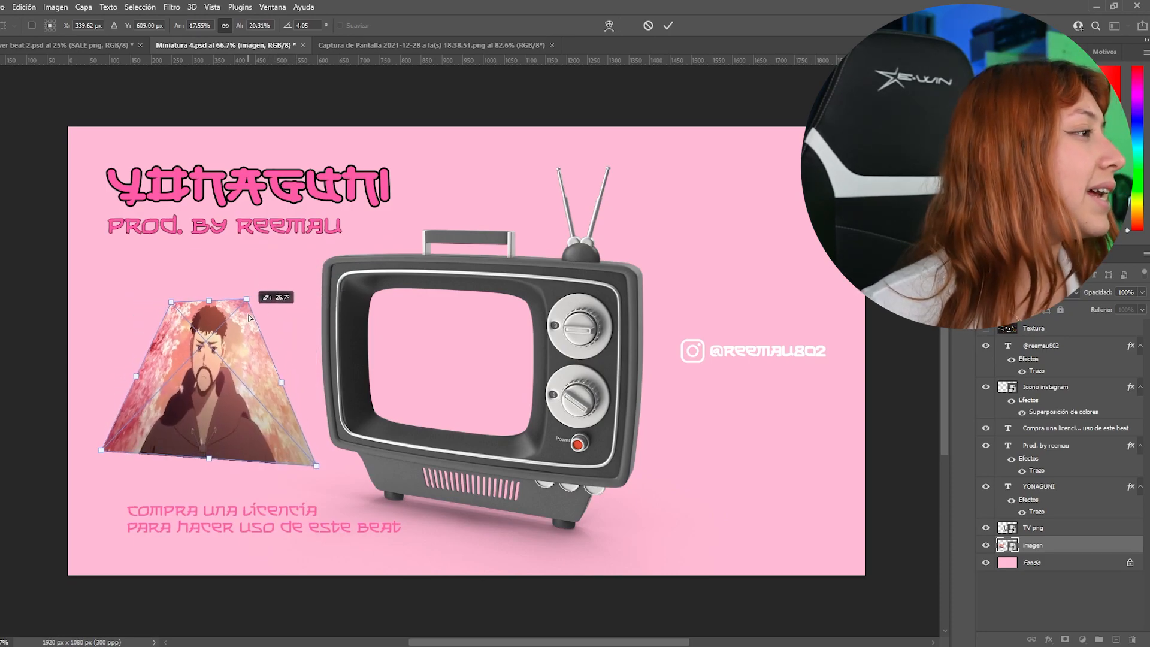
pyautogui.press('Return')
# - Place the anime image behind the TV's screen opening, and check the fit by hiding and reshowing the TV png layer
pyautogui.moveTo(260, 355); pyautogui.dragTo(504, 332)
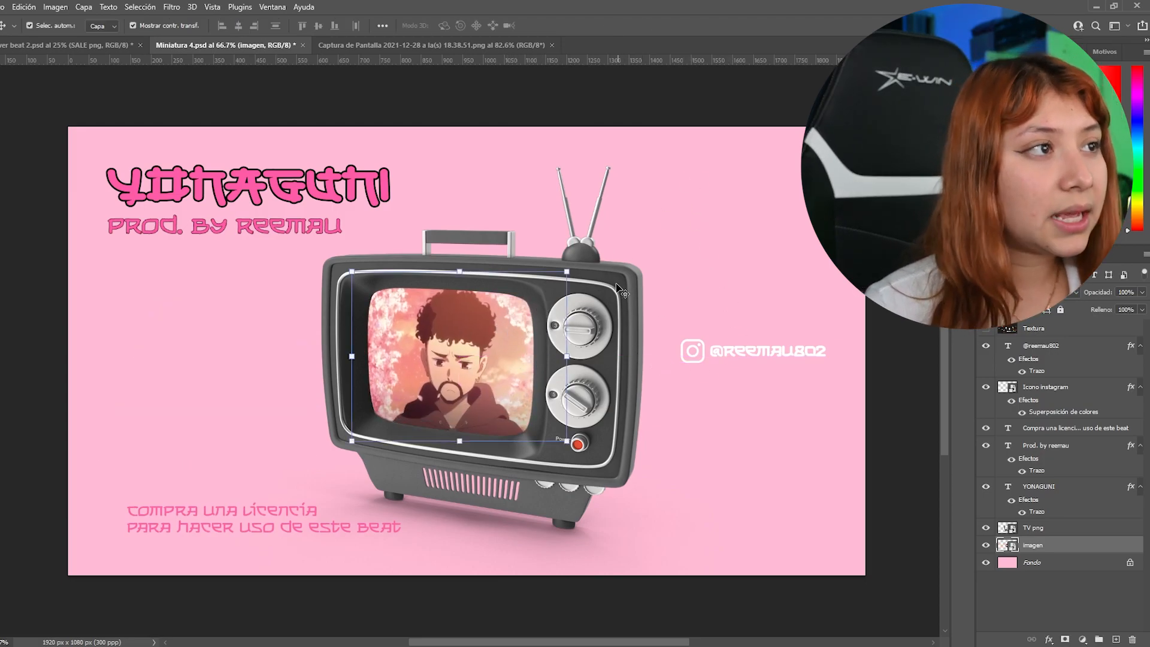
pyautogui.click(1077, 529)
pyautogui.click(986, 528)
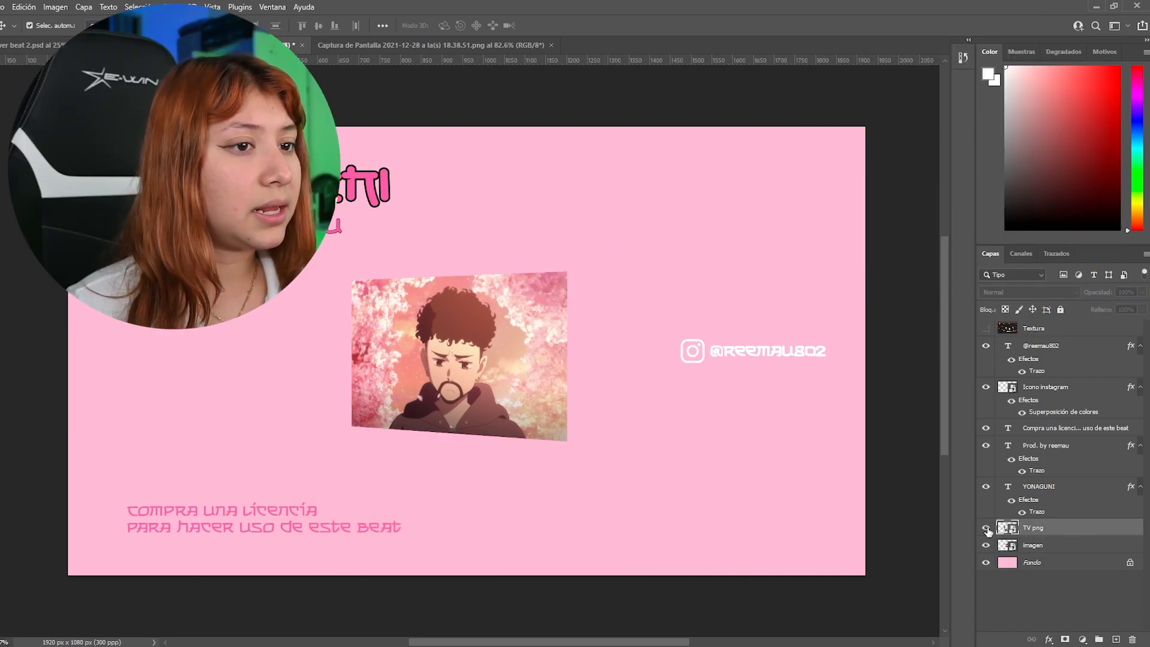
pyautogui.click(986, 529)
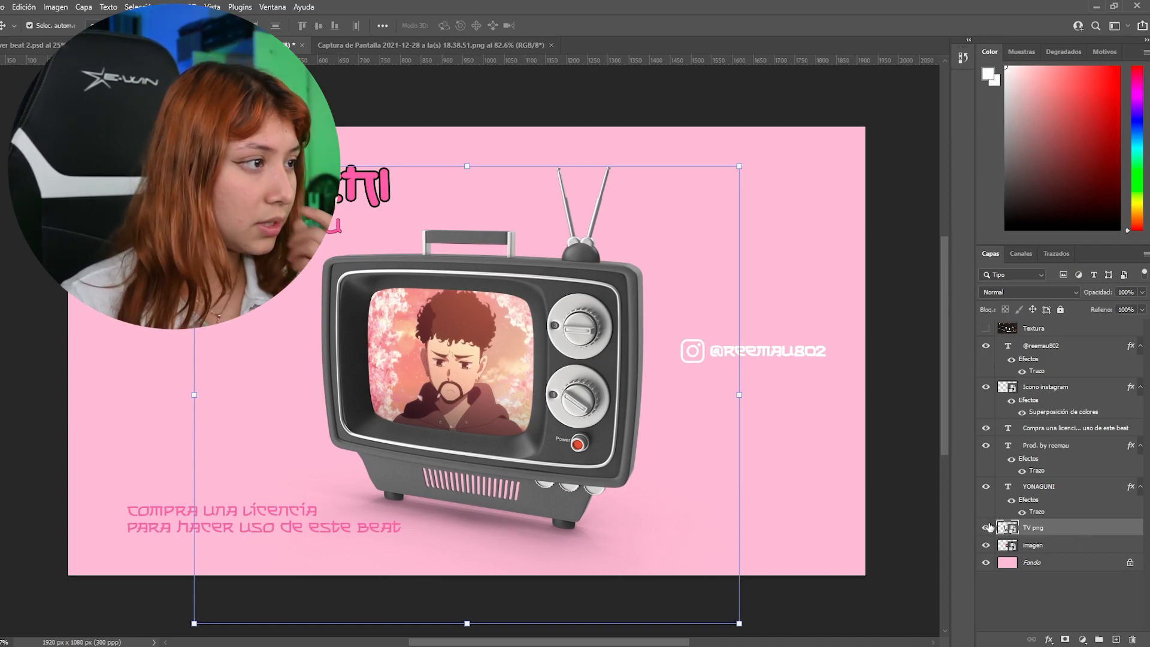
pyautogui.click(929, 416)
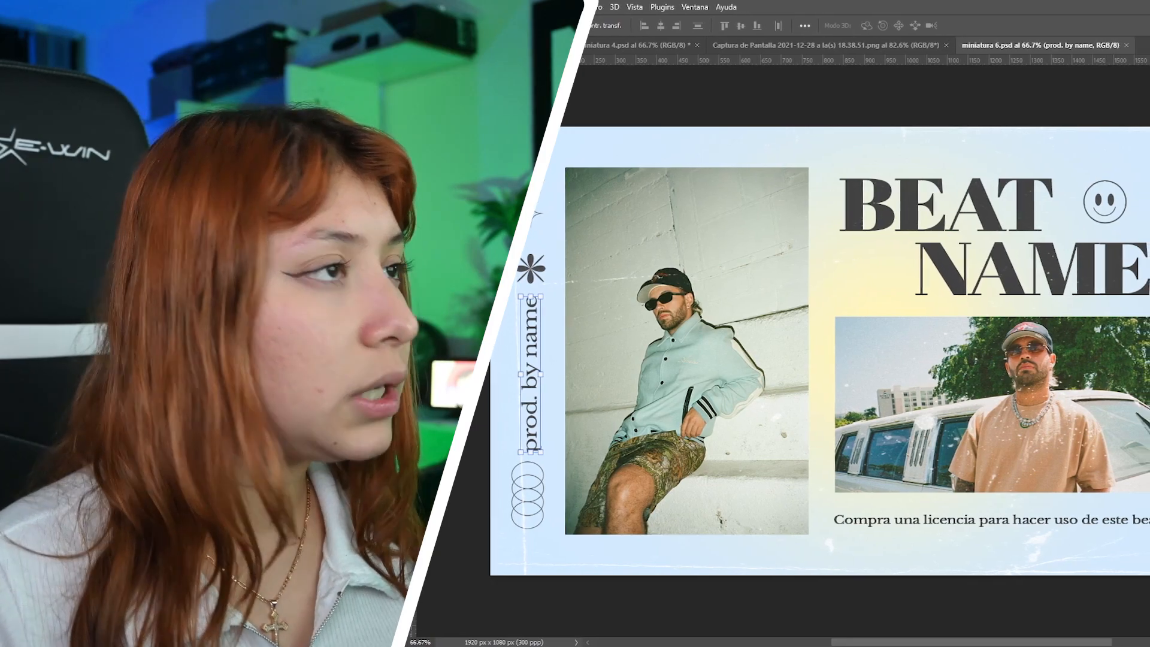
# - Replace the BEAT NAME title in miniatura 6.psd with CALI ENTE on two lines and hide the textura layer
pyautogui.press('t')
pyautogui.click(1141, 287)
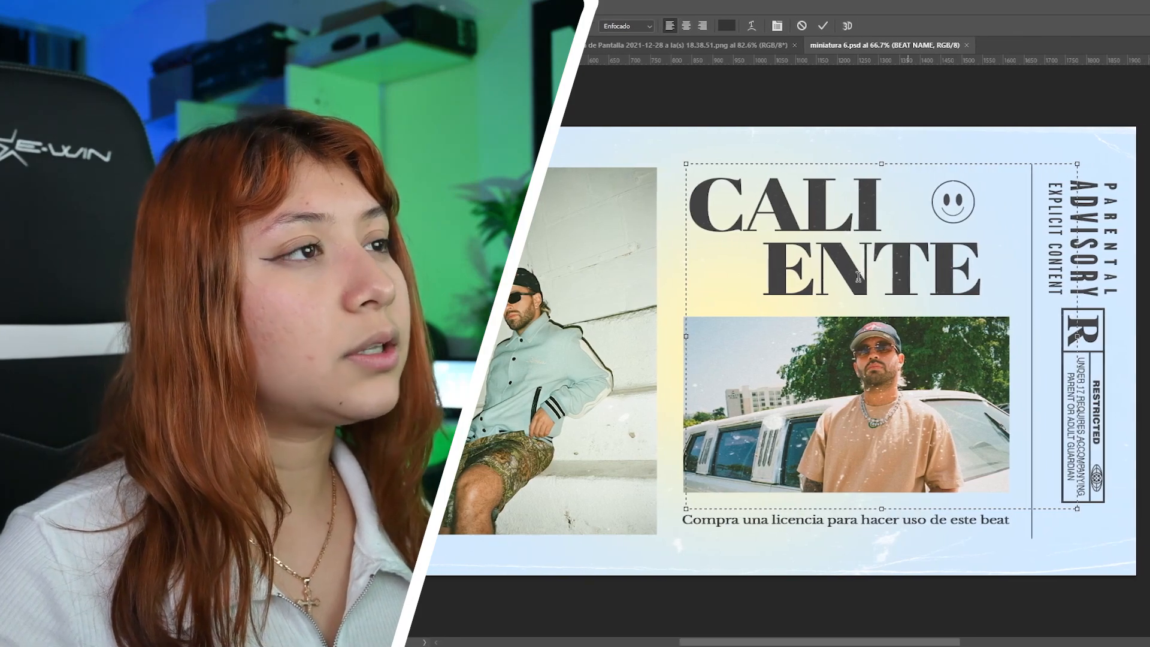
pyautogui.hotkey('ctrl', 'Return')
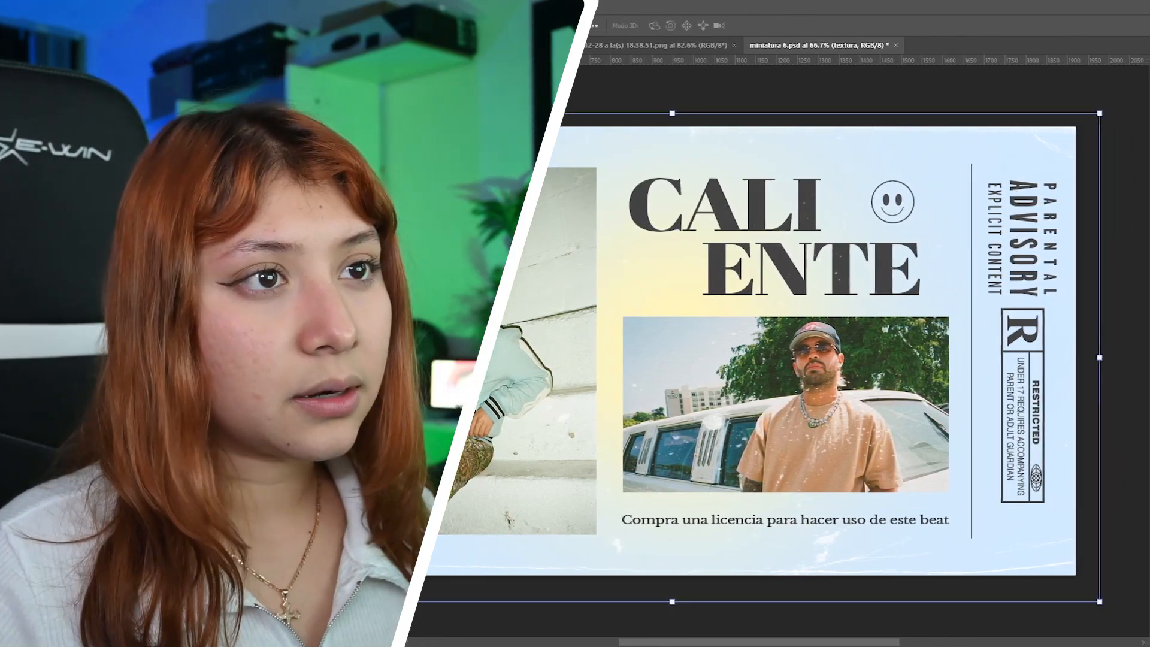
pyautogui.hotkey('ctrl', ',')
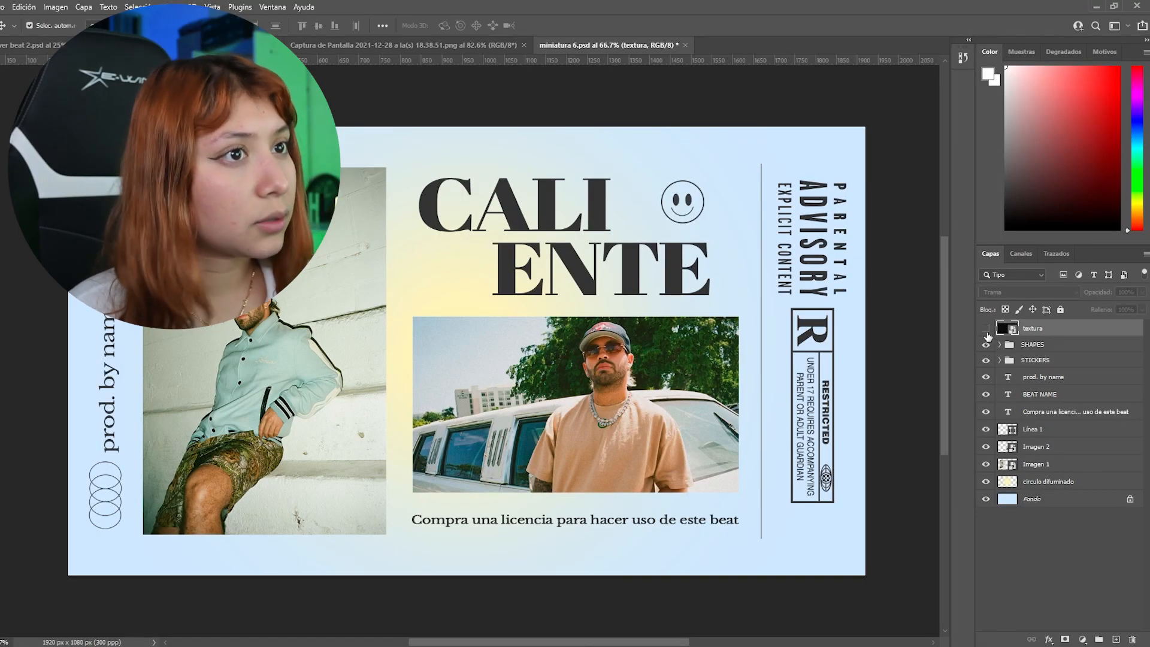
pyautogui.click(986, 331)
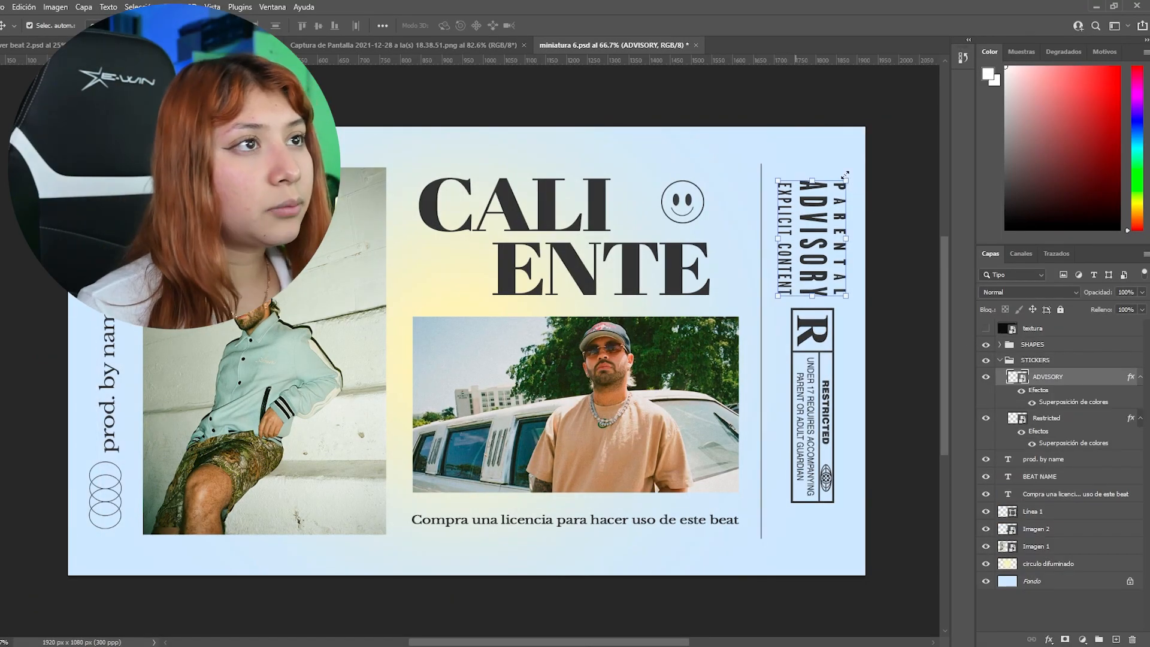
# - Examine the ADVISORY sticker's transform box and its Color Overlay (Superposición de colores) layer style settings
pyautogui.hotkey('ctrl', 't')
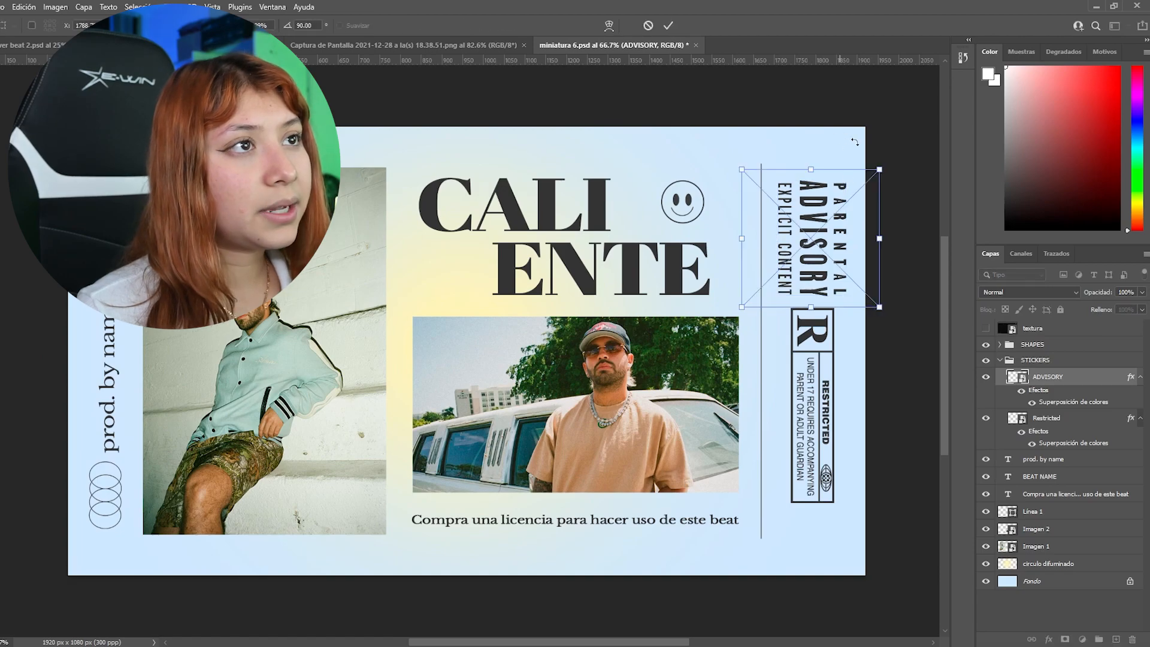
pyautogui.click(670, 25)
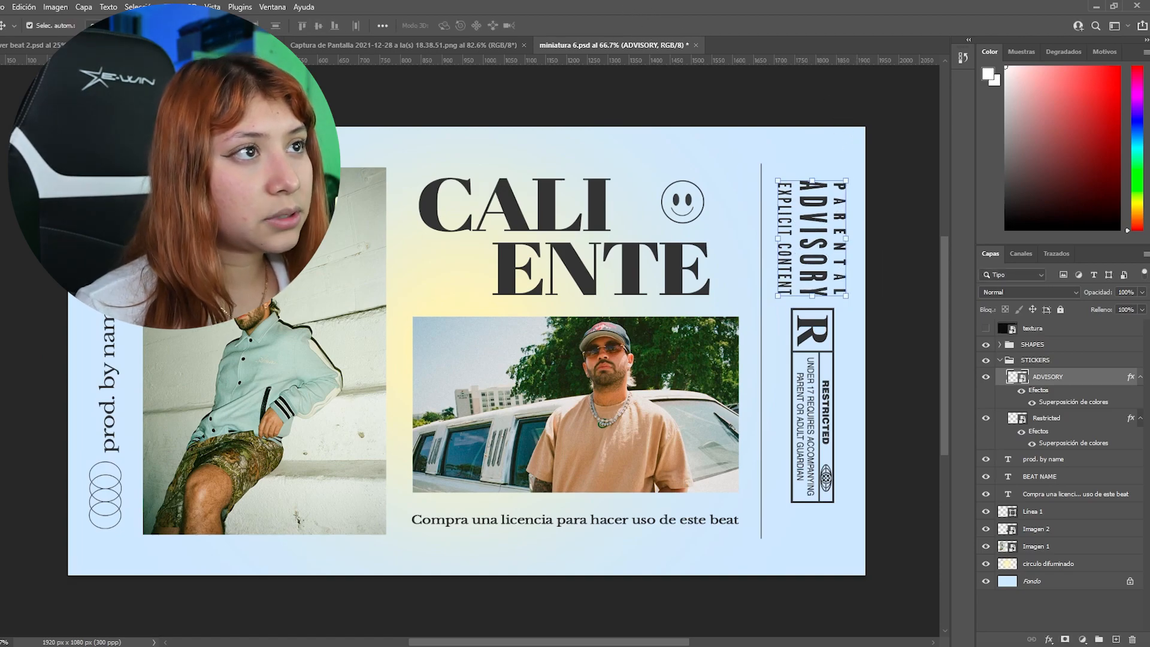
pyautogui.doubleClick(1076, 378)
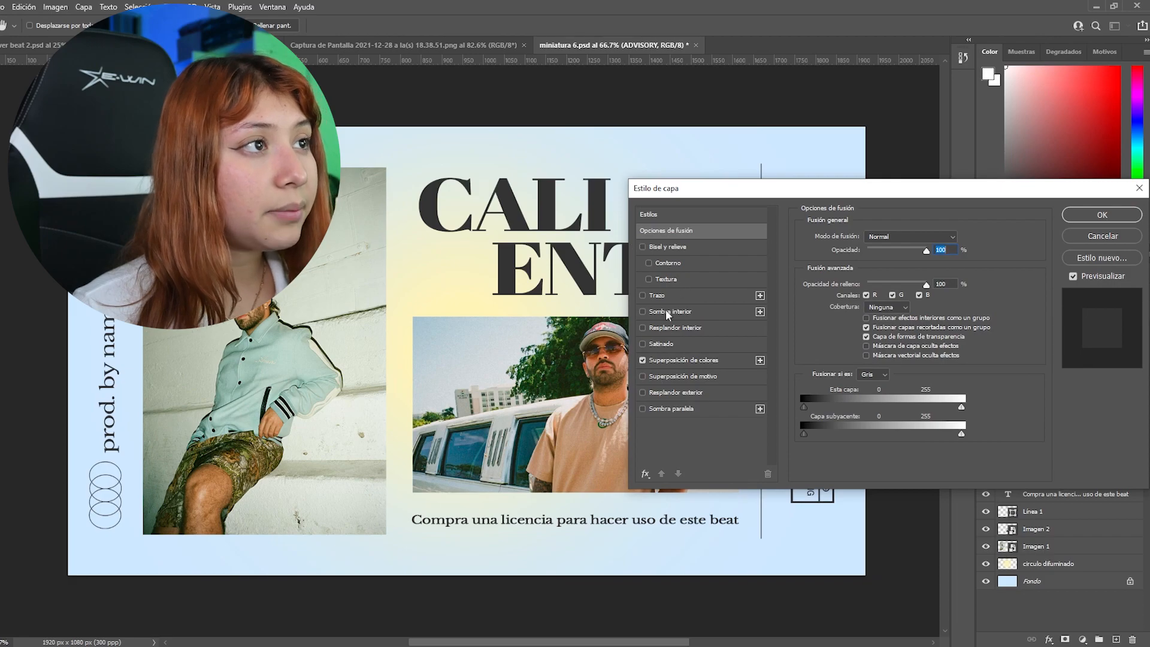
pyautogui.click(692, 360)
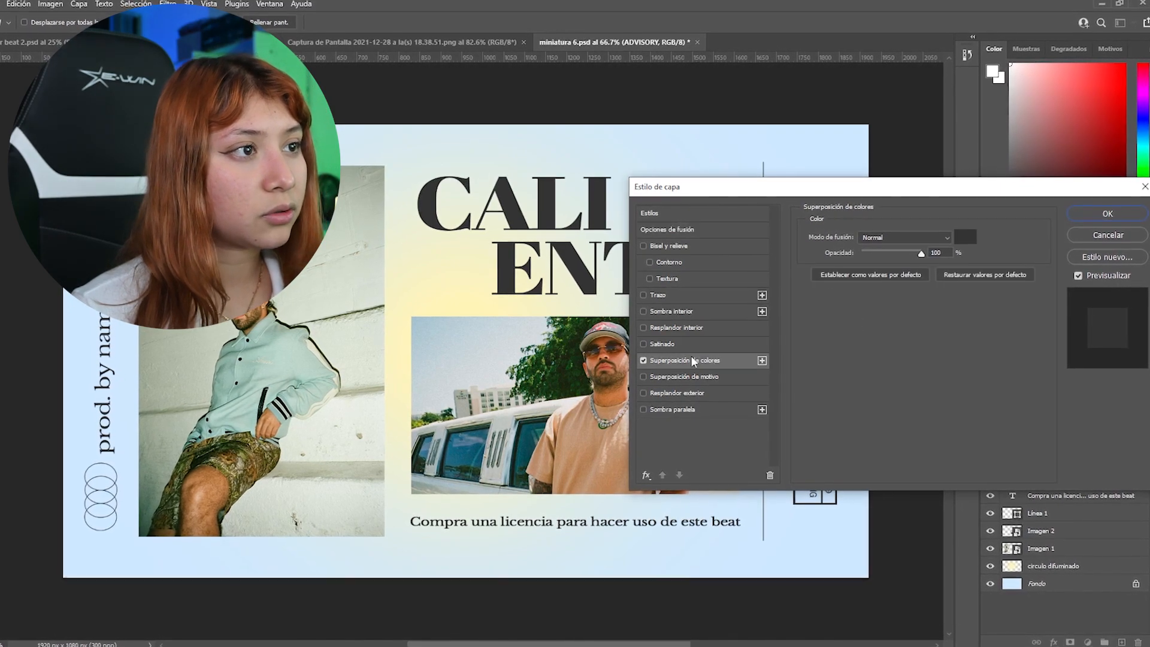
pyautogui.click(643, 360)
pyautogui.moveTo(934, 188); pyautogui.dragTo(880, 243)
pyautogui.click(588, 410)
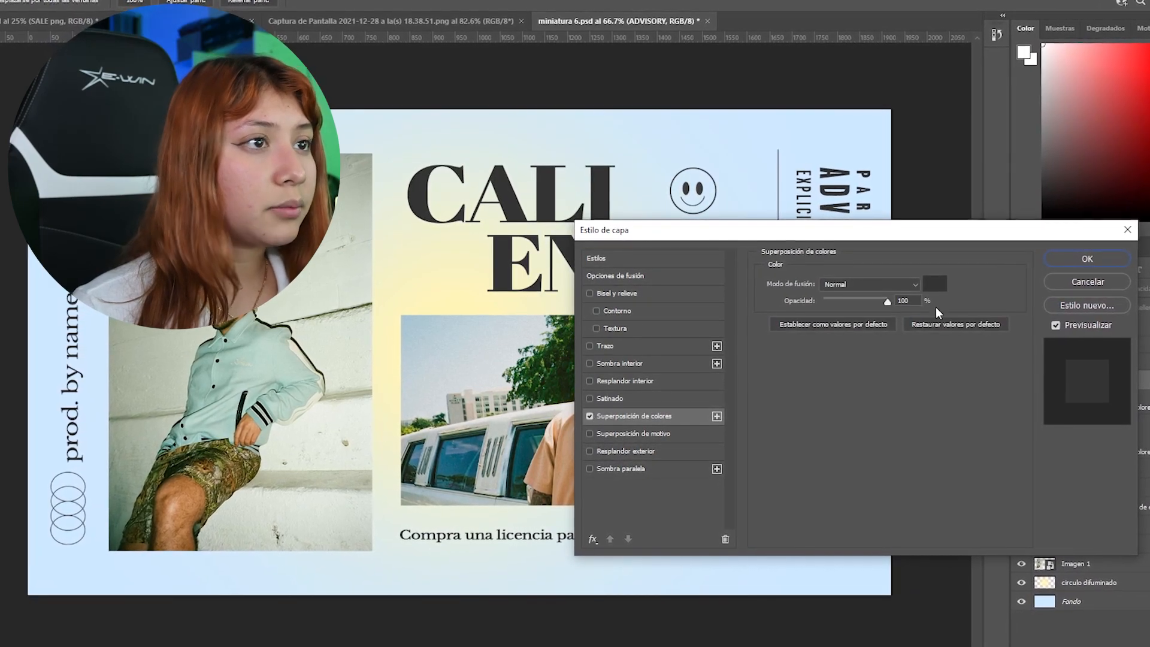
pyautogui.click(1087, 259)
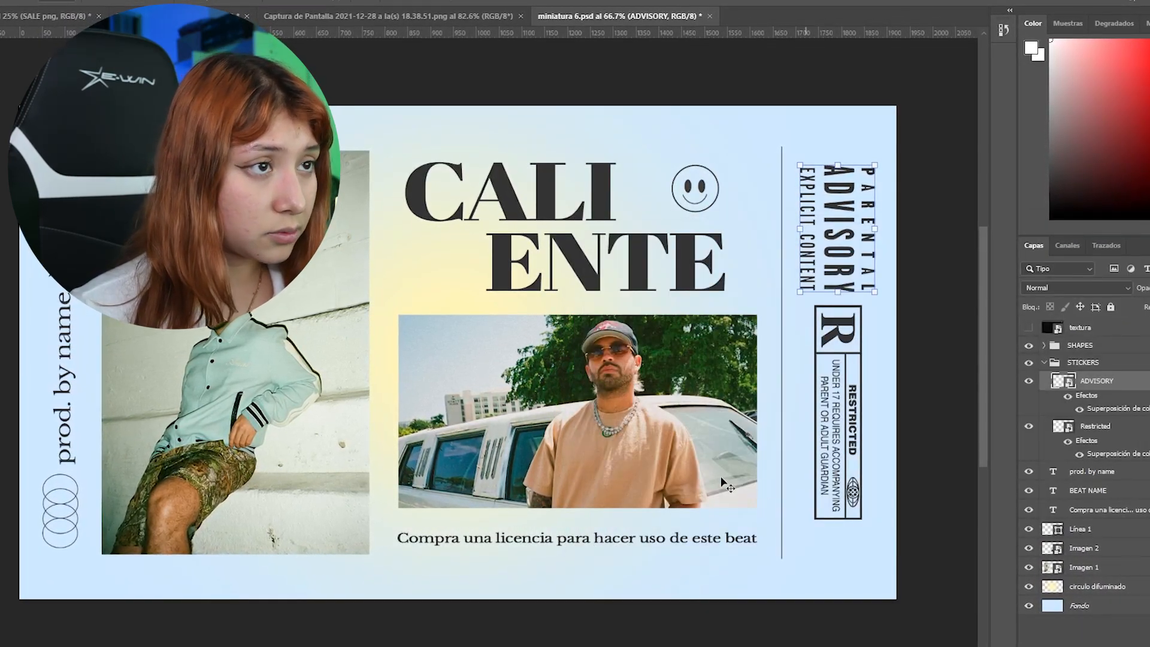
# - Hide the Imagen 1 layer and recolor the circulo difuminado layer with a pink Color Overlay (Superposición de colores)
pyautogui.click(195, 454)
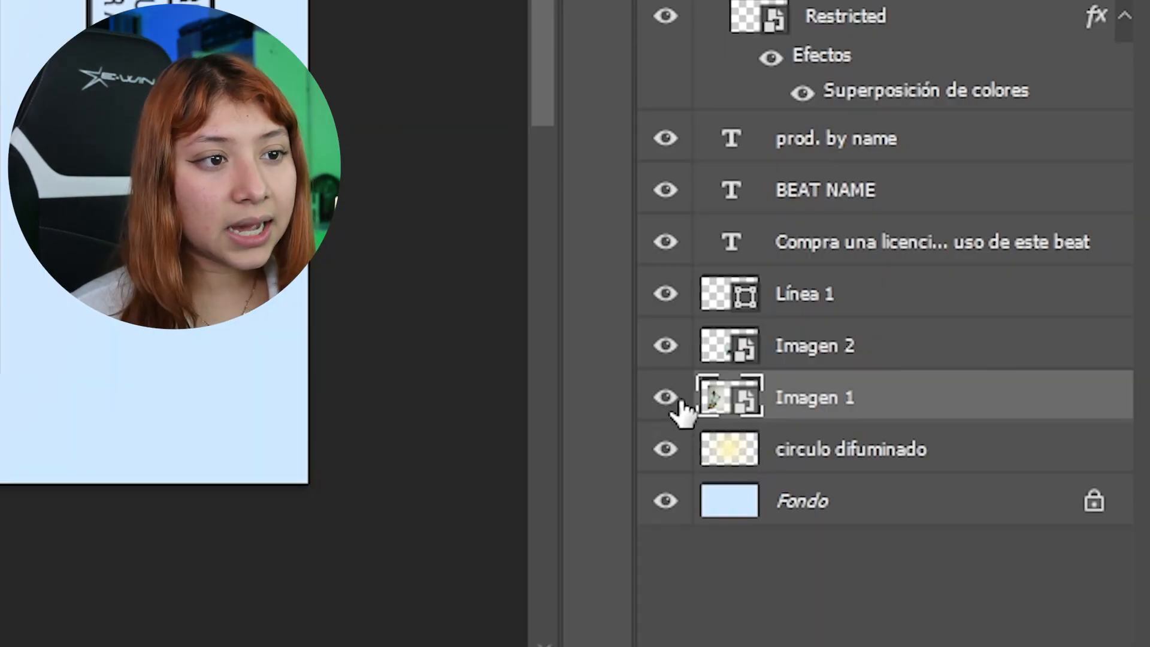
pyautogui.click(987, 546)
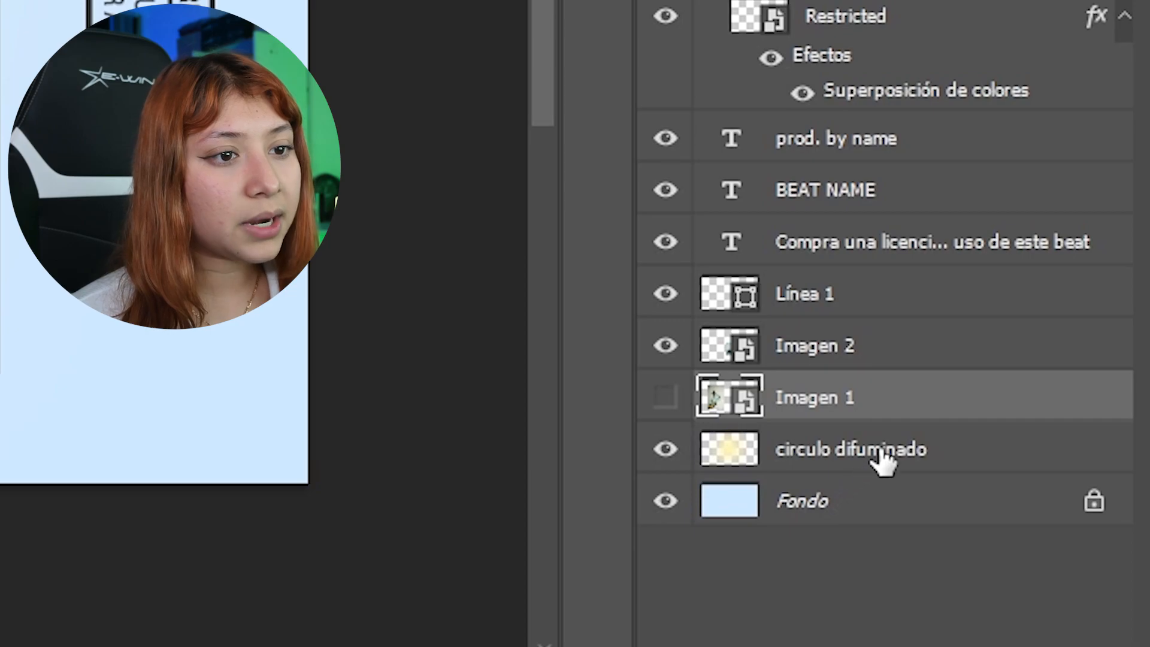
pyautogui.click(1006, 446)
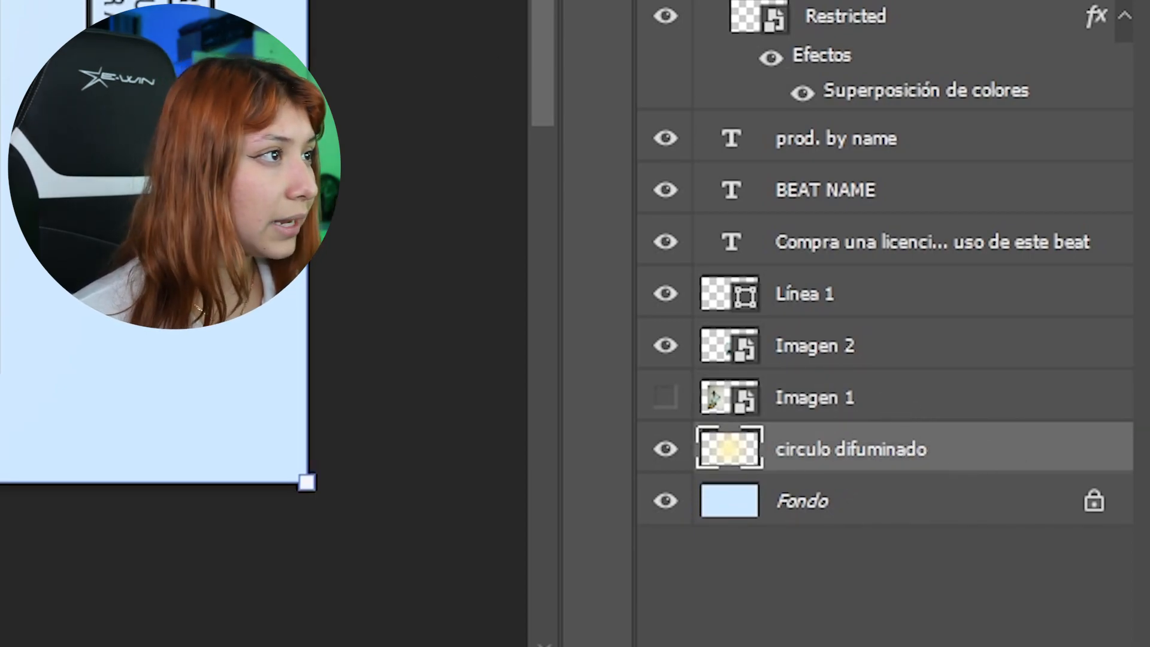
pyautogui.doubleClick(965, 456)
pyautogui.click(623, 410)
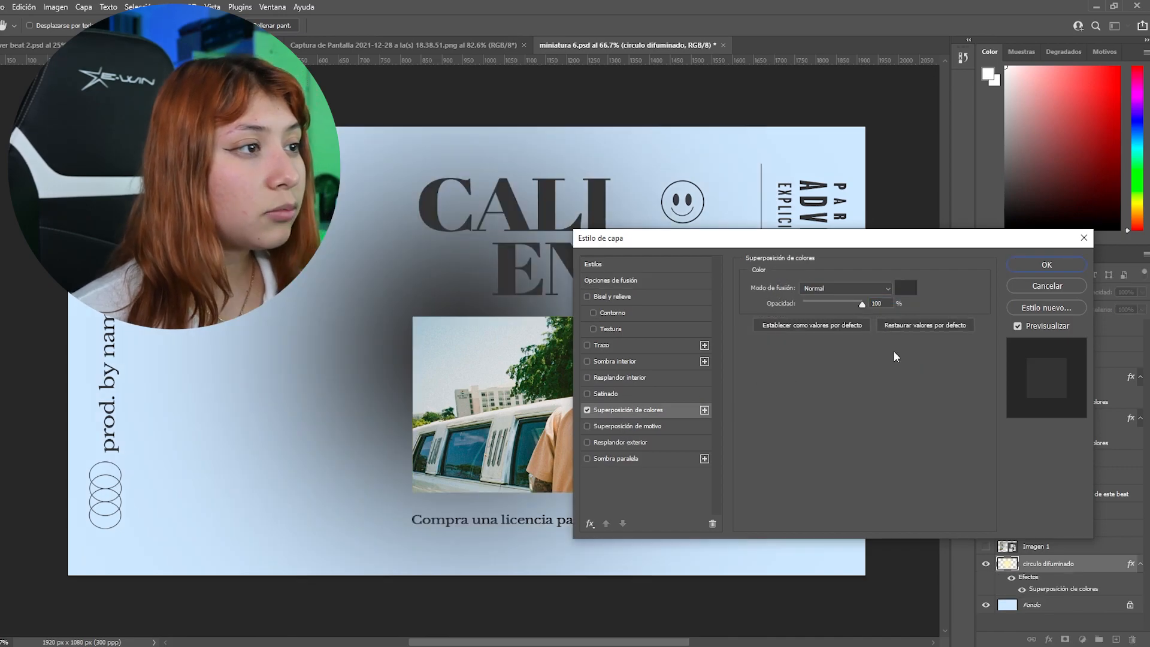
pyautogui.click(908, 288)
pyautogui.moveTo(689, 480)
pyautogui.mouseDown()
pyautogui.moveTo(704, 461)
pyautogui.moveTo(788, 453)
pyautogui.mouseUp()
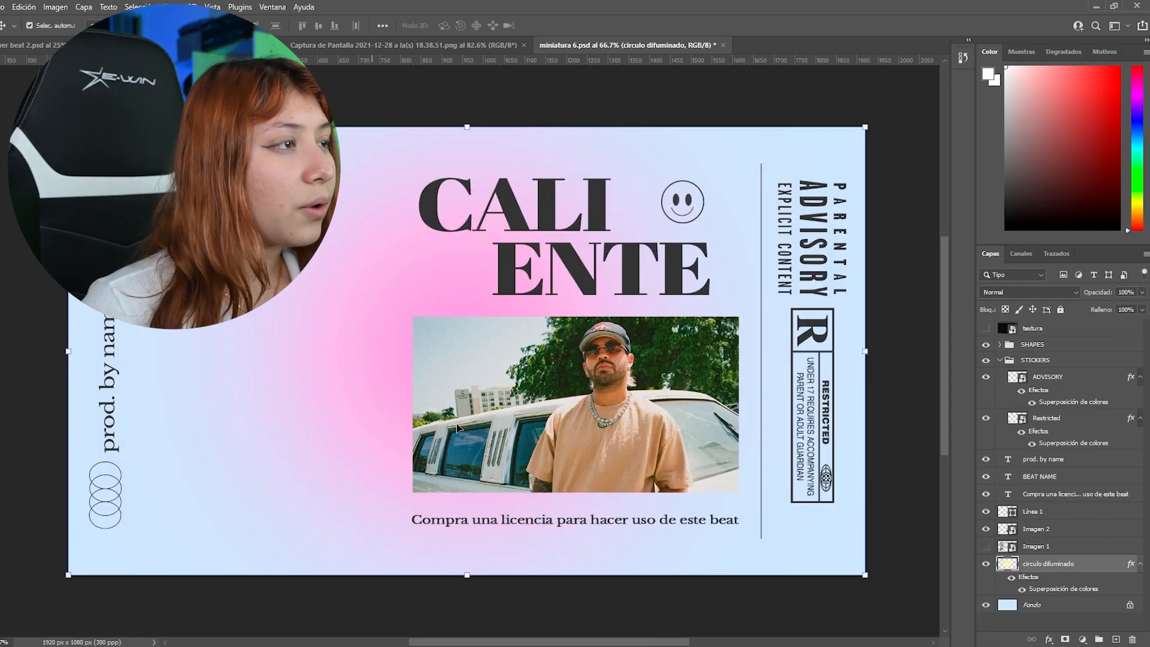
pyautogui.click(542, 420)
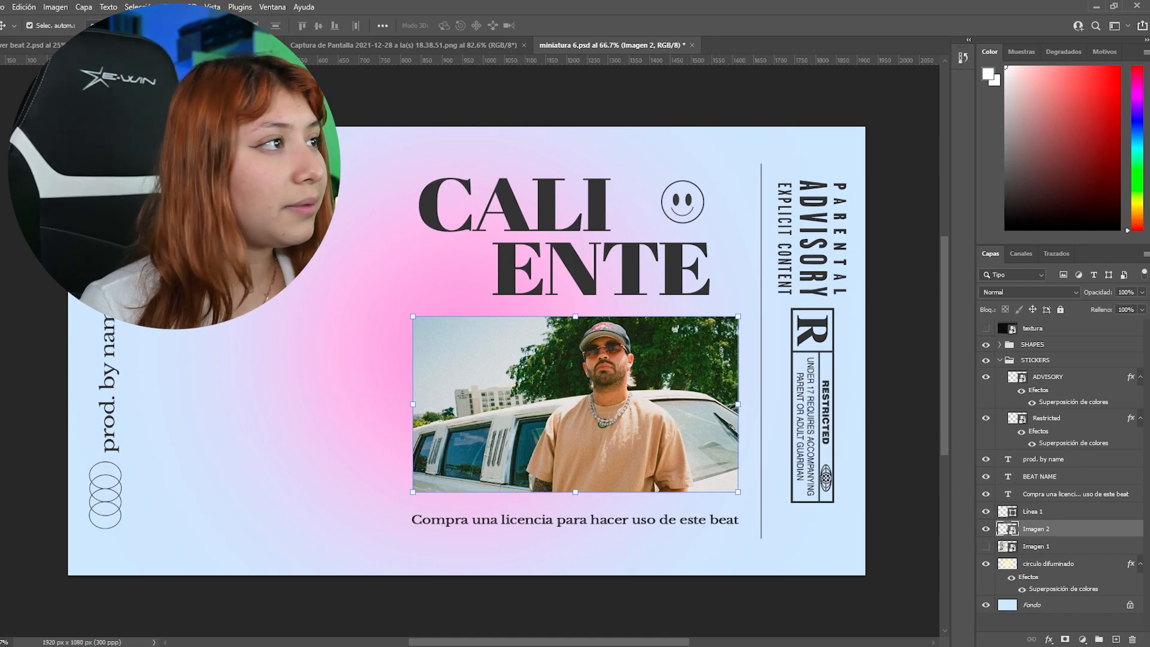
pyautogui.click(372, 215)
pyautogui.click(487, 81)
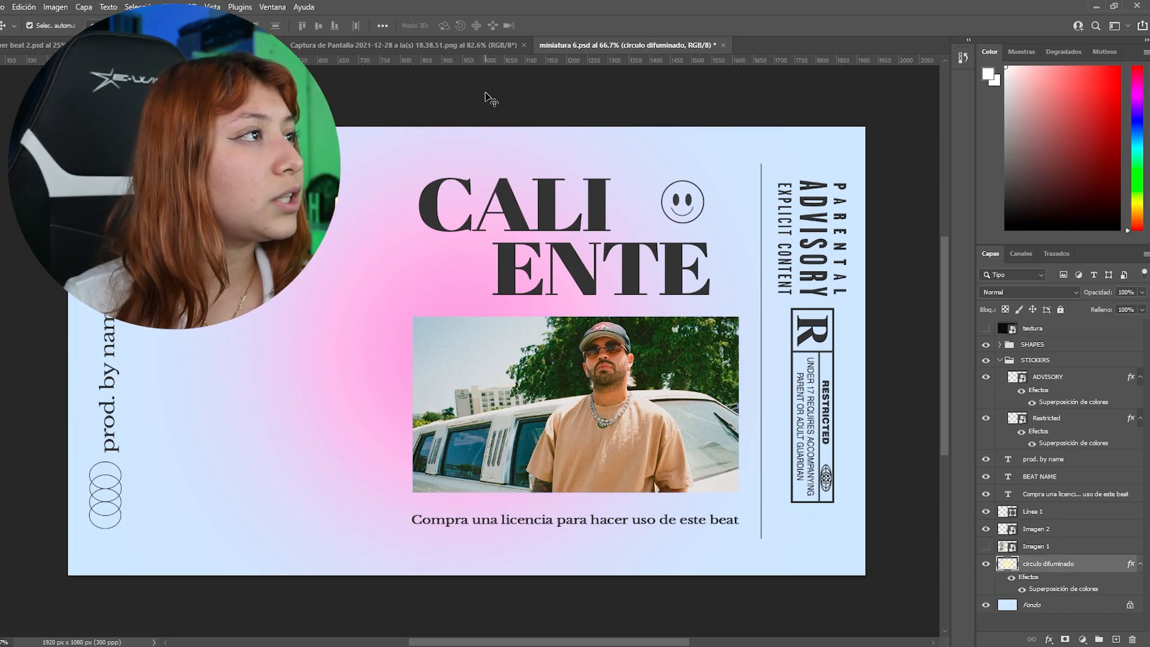